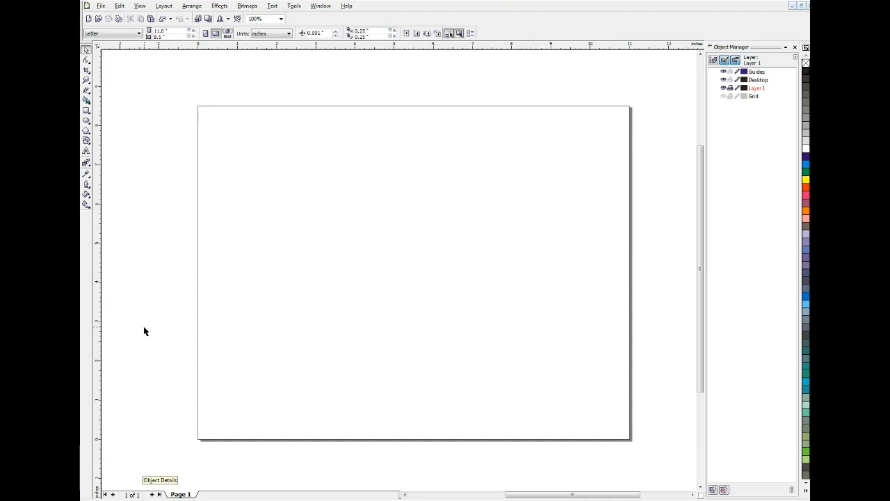
- Draw a horizontal ellipse about 7.45 inches wide and 4.63 inches high in the lower middle of the page
{"action": "left_click", "coordinate": [87, 121]}
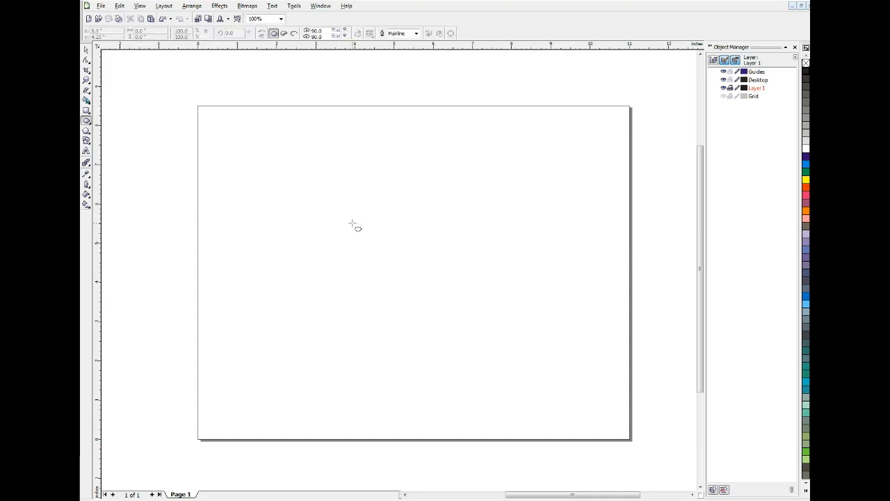
{"action": "mouse_move", "coordinate": [286, 198]}
{"action": "left_mouse_down"}
{"action": "mouse_move", "coordinate": [389, 274]}
{"action": "mouse_move", "coordinate": [523, 334]}
{"action": "mouse_move", "coordinate": [565, 360]}
{"action": "mouse_move", "coordinate": [564, 383]}
{"action": "mouse_move", "coordinate": [578, 379]}
{"action": "left_mouse_up"}
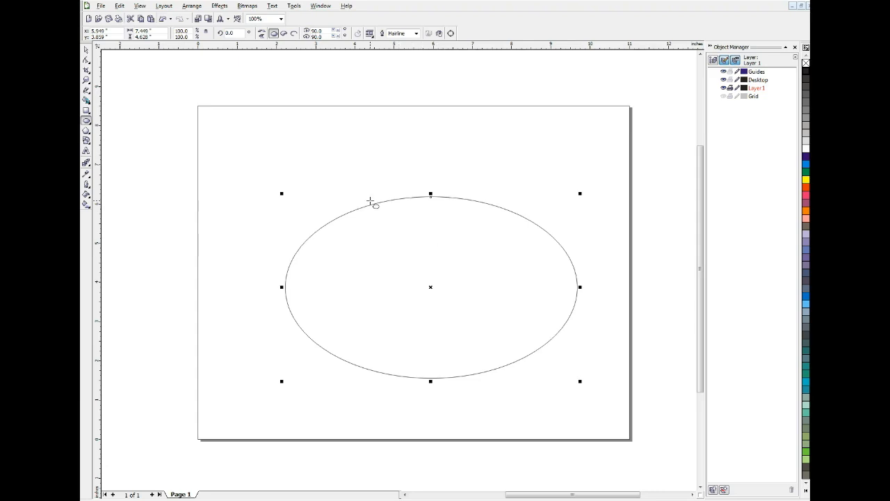
- Add the text CENTRAL above the ellipse and enlarge it proportionally to about 79 pt
{"action": "left_click", "coordinate": [86, 150]}
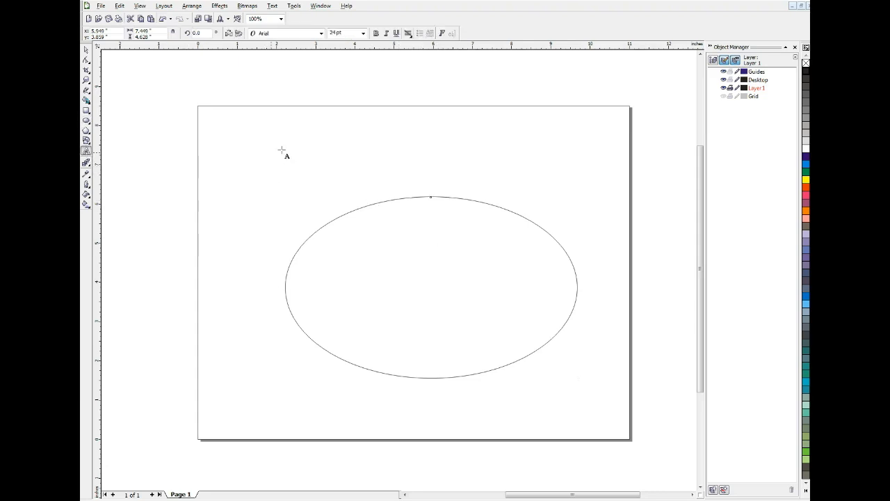
{"action": "left_click", "coordinate": [308, 144]}
{"action": "type", "text": "CENTRAL"}
{"action": "key", "text": "ctrl+space"}
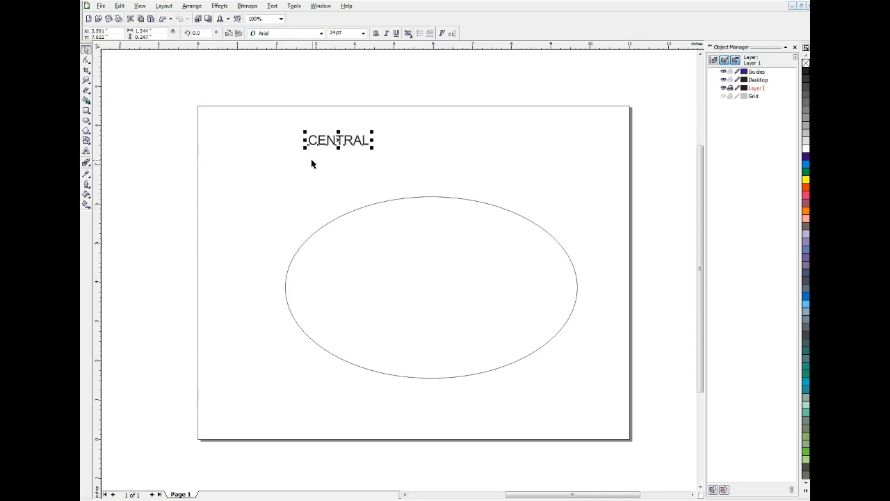
{"action": "left_click_drag", "start_coordinate": [372, 147], "coordinate": [511, 206]}
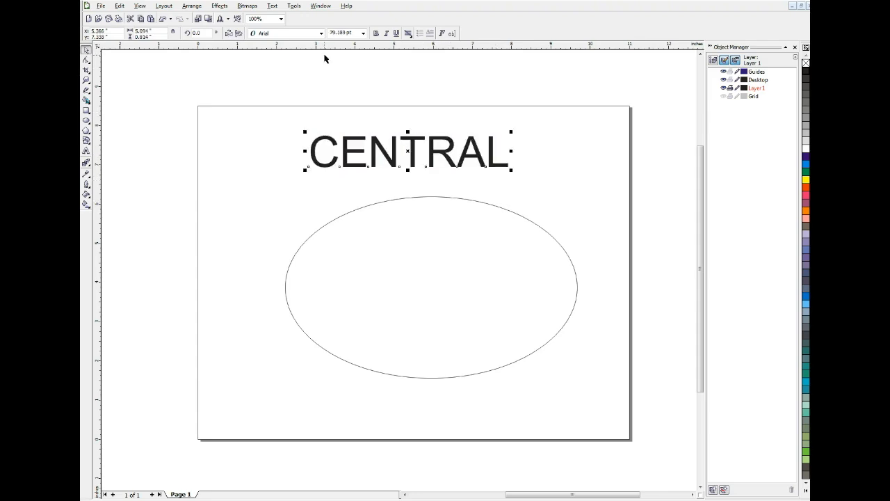
- Change the CENTRAL text's font to Superstar M54 and enlarge it to about 104 pt
{"action": "left_click", "coordinate": [320, 33]}
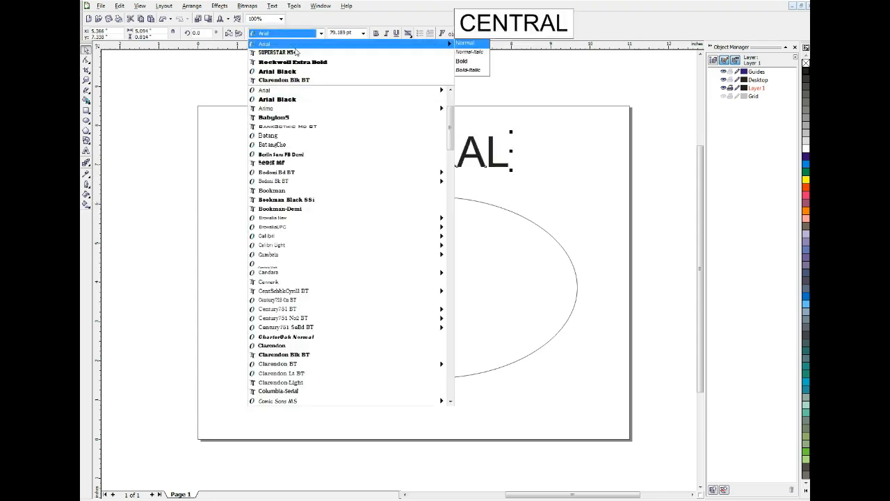
{"action": "left_click", "coordinate": [296, 52]}
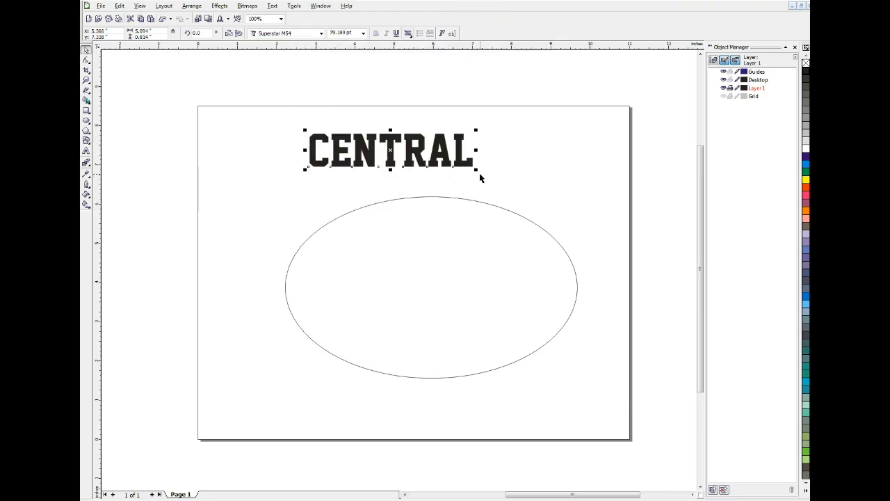
{"action": "left_click_drag", "start_coordinate": [476, 170], "coordinate": [528, 185]}
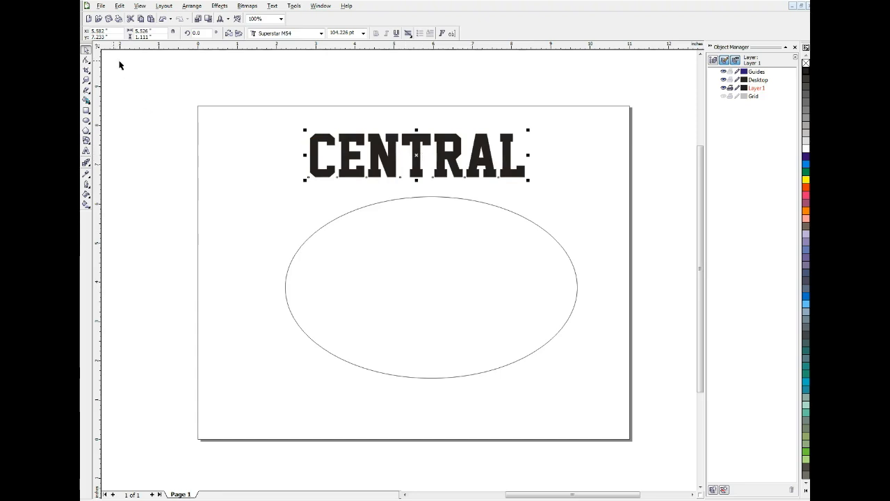
- Widen the letter spacing of CENTRAL with the Shape tool until the word spans about 6.56 inches
{"action": "left_click", "coordinate": [87, 60]}
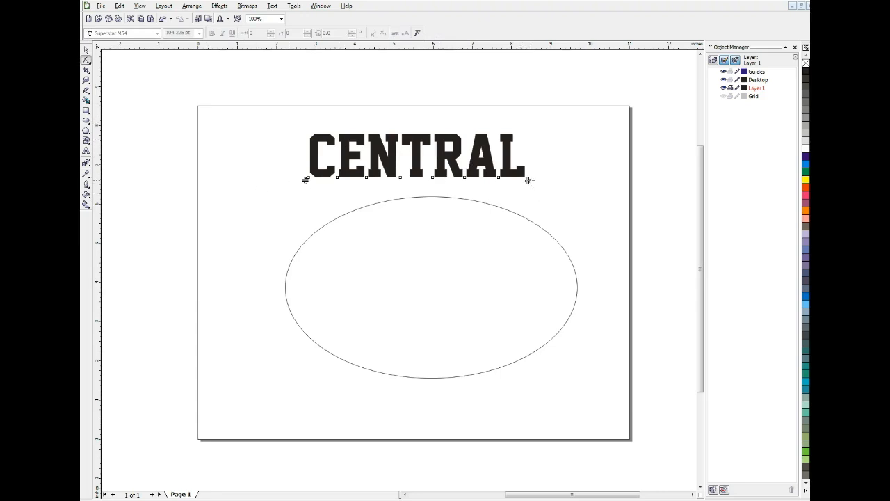
{"action": "left_click_drag", "start_coordinate": [528, 180], "coordinate": [542, 182]}
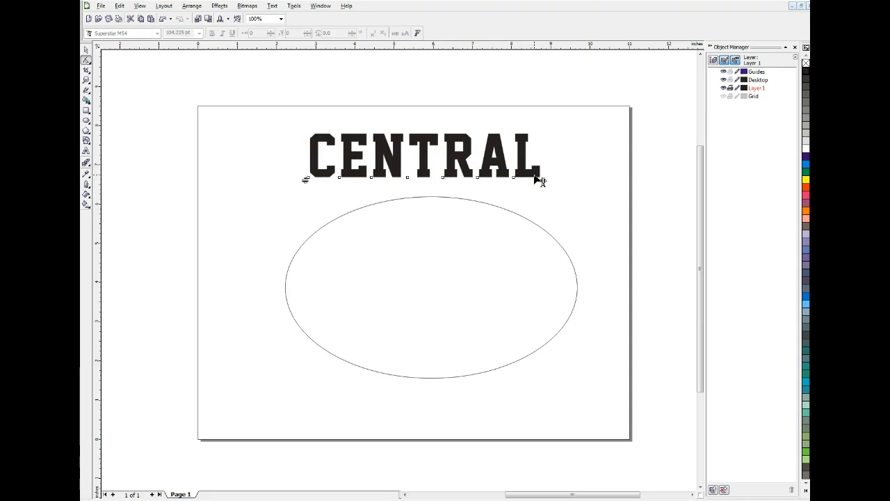
{"action": "left_click_drag", "start_coordinate": [542, 180], "coordinate": [599, 186]}
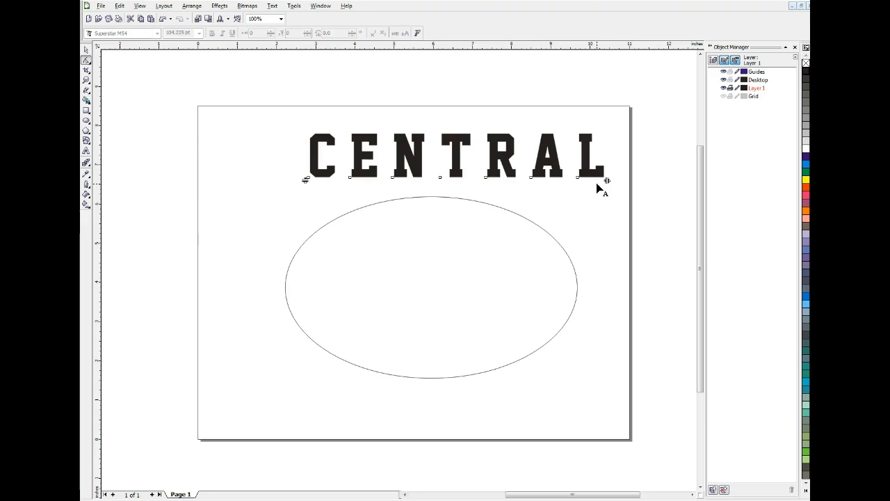
{"action": "key", "text": "ctrl+z"}
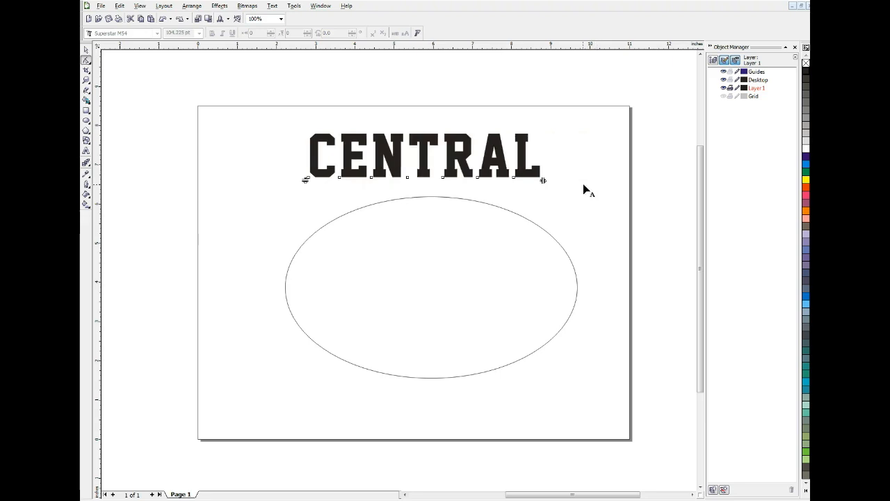
{"action": "left_click_drag", "start_coordinate": [543, 180], "coordinate": [566, 183]}
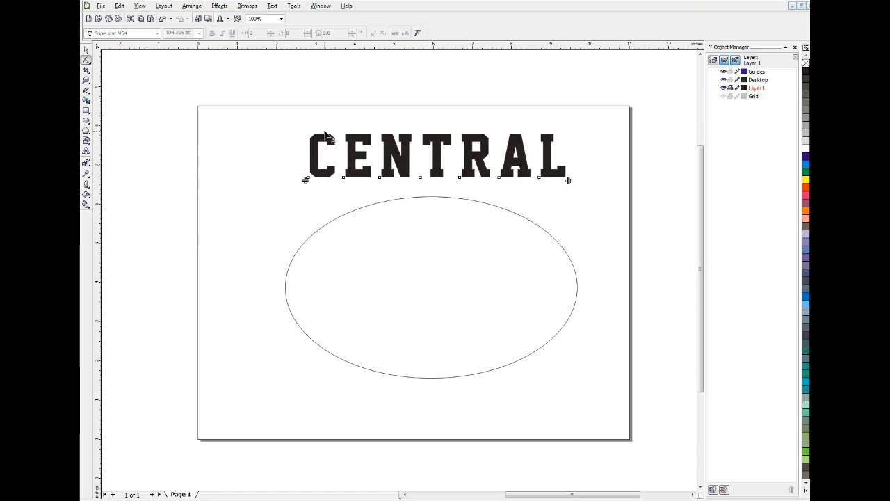
- Stretch the CENTRAL text upward to about 1.29 inches high, keeping its width
{"action": "left_click", "coordinate": [87, 50]}
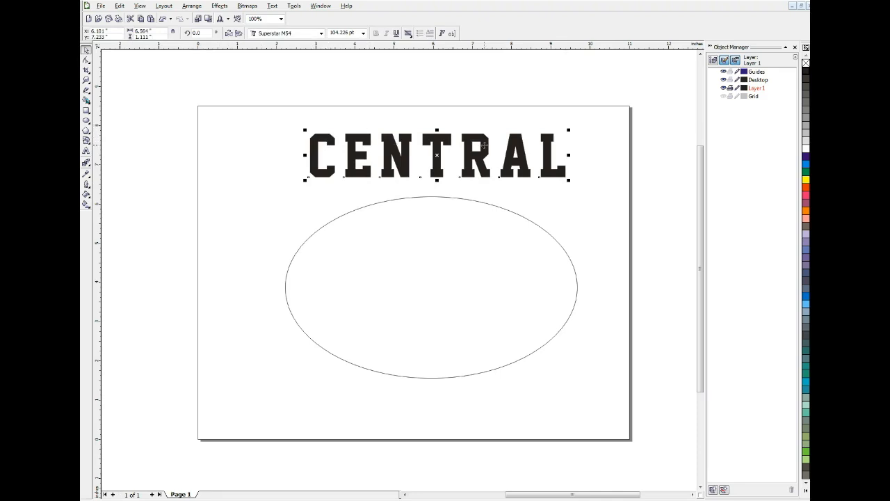
{"action": "left_click_drag", "start_coordinate": [438, 130], "coordinate": [438, 124]}
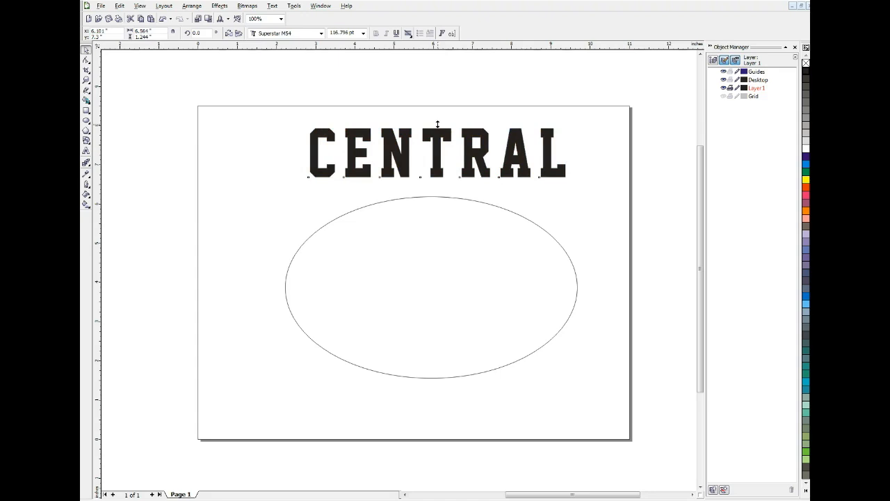
{"action": "left_click_drag", "start_coordinate": [437, 124], "coordinate": [437, 122]}
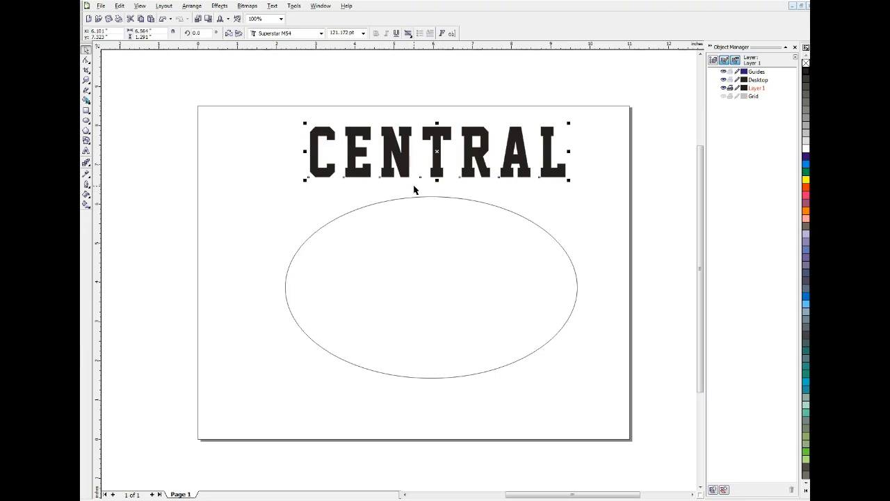
- Fit the CENTRAL text centred on the ellipse's top curve and choose the orientation that keeps the letters' sides vertical
{"action": "left_click", "coordinate": [271, 8]}
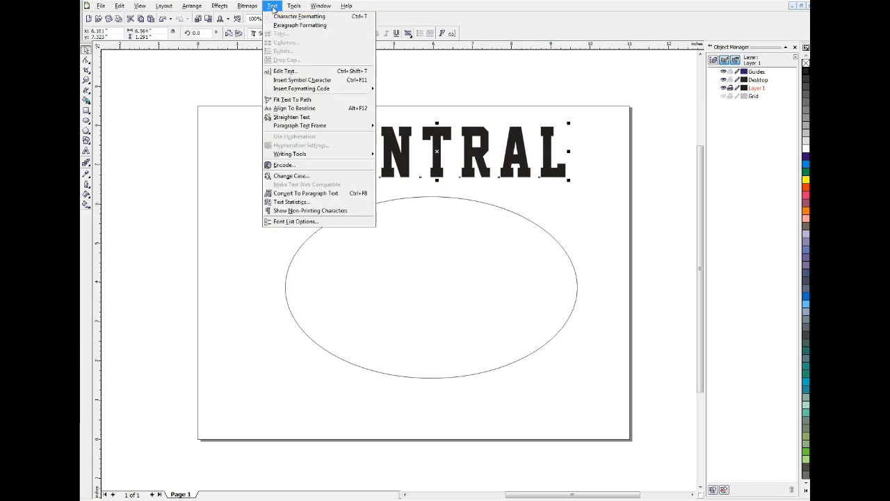
{"action": "left_click", "coordinate": [289, 100]}
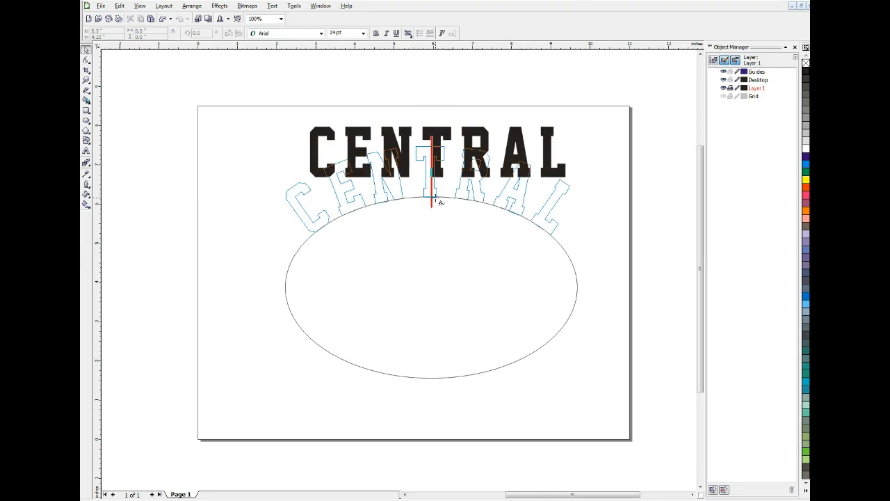
{"action": "left_click", "coordinate": [433, 201]}
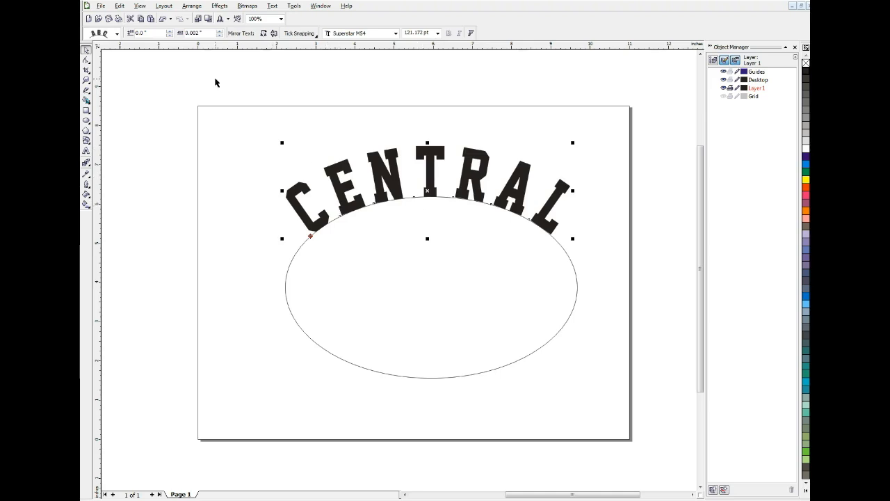
{"action": "left_click", "coordinate": [117, 33]}
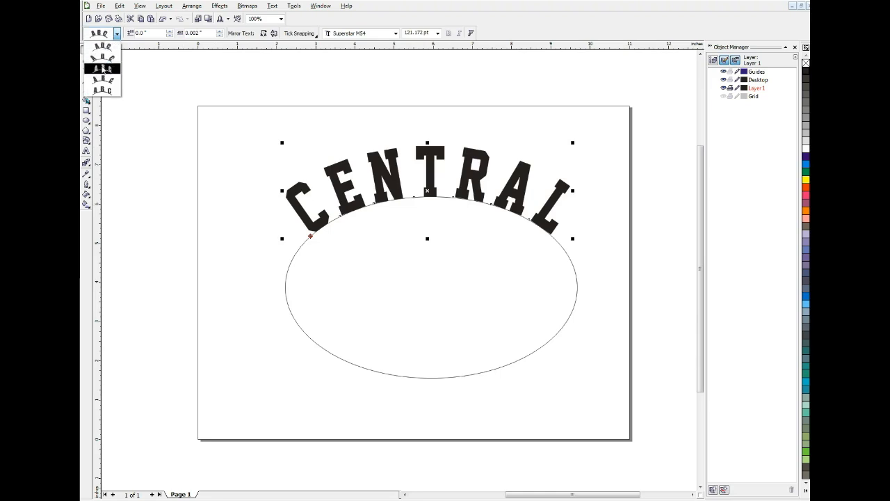
{"action": "left_click", "coordinate": [101, 67]}
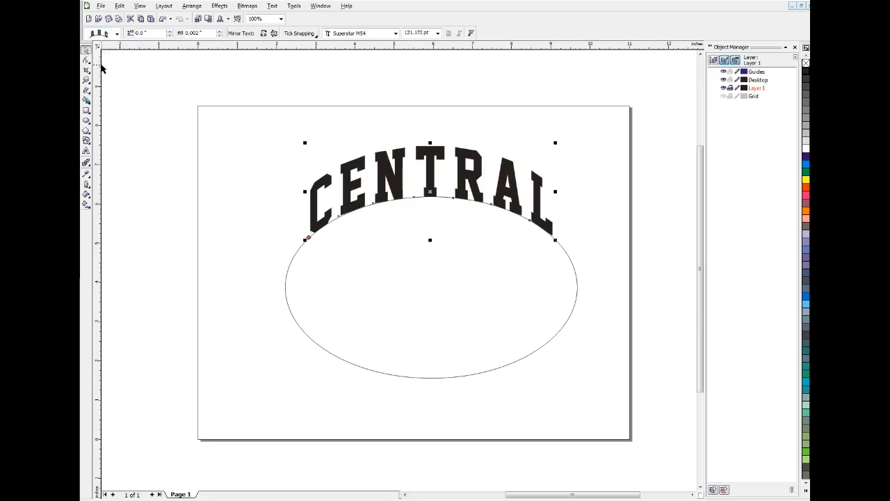
- Narrow the ellipse slightly to about 7.41 inches wide, and delete it to leave only the arched text
{"action": "left_click", "coordinate": [321, 294]}
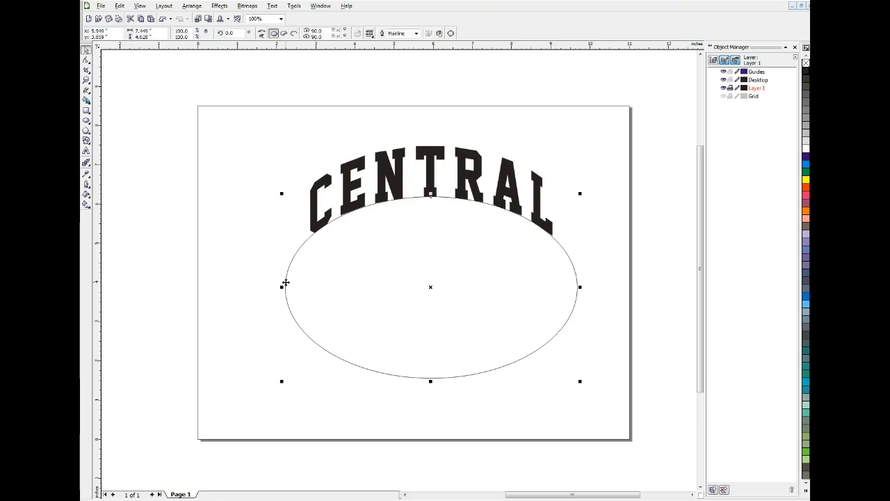
{"action": "mouse_move", "coordinate": [281, 288]}
{"action": "left_mouse_down"}
{"action": "mouse_move", "coordinate": [230, 291]}
{"action": "mouse_move", "coordinate": [364, 287]}
{"action": "mouse_move", "coordinate": [283, 288]}
{"action": "left_mouse_up"}
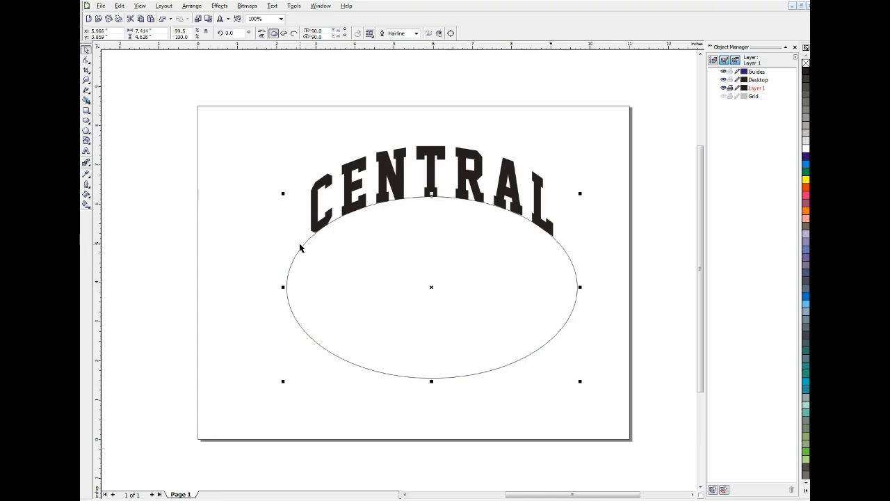
{"action": "key", "text": "Delete"}
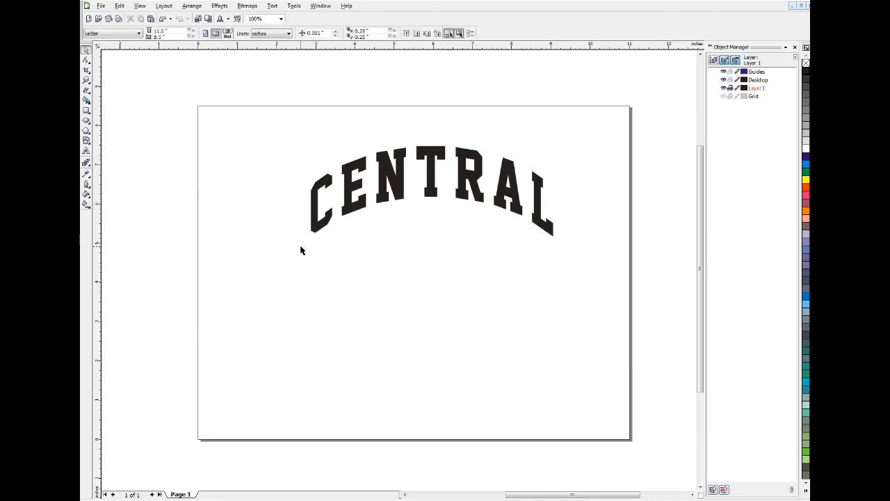
- Move the arched CENTRAL text so its centre sits at about X 5.61, Y 6.25 inches
{"action": "mouse_move", "coordinate": [392, 182]}
{"action": "left_mouse_down"}
{"action": "mouse_move", "coordinate": [379, 244]}
{"action": "mouse_move", "coordinate": [398, 181]}
{"action": "left_mouse_up"}
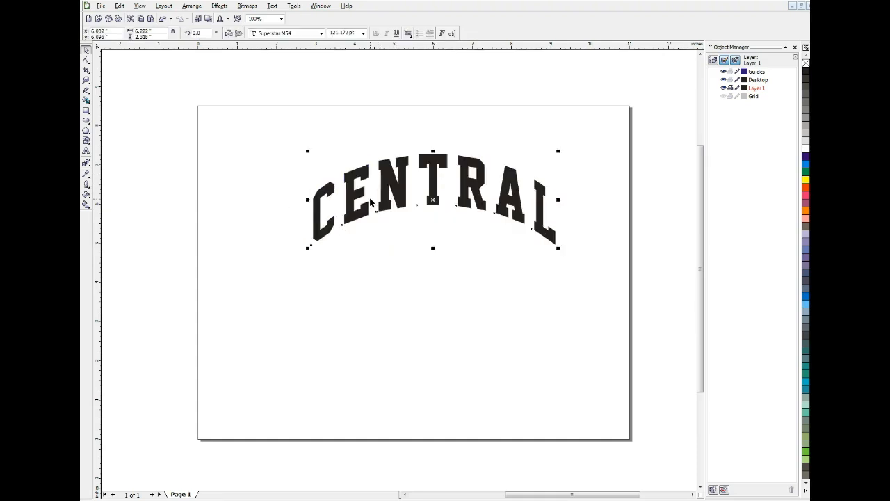
{"action": "left_click_drag", "start_coordinate": [371, 201], "coordinate": [354, 196]}
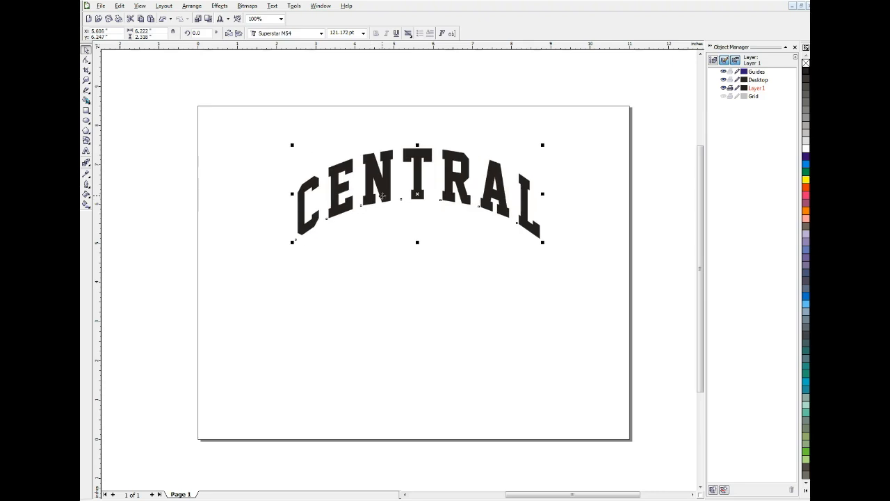
{"action": "left_click", "coordinate": [375, 260]}
- Fill the arched CENTRAL text with orange-red and give it a cyan outline
{"action": "left_click", "coordinate": [805, 188]}
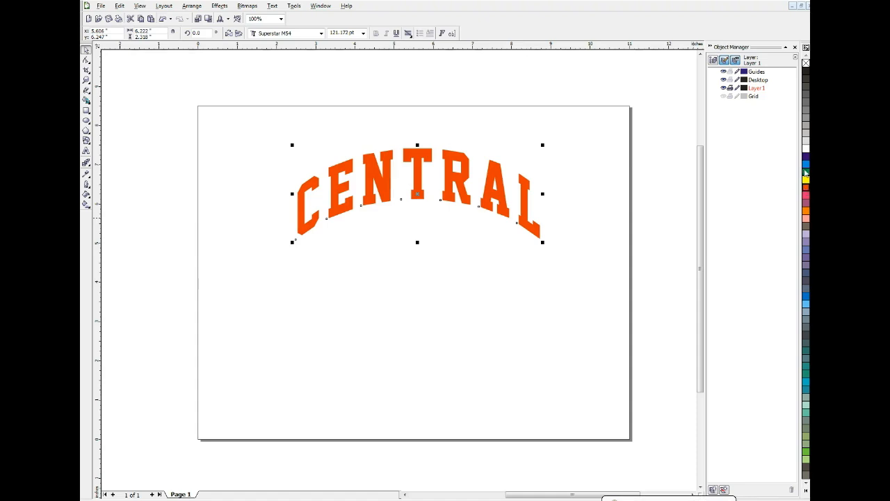
{"action": "right_click", "coordinate": [806, 166]}
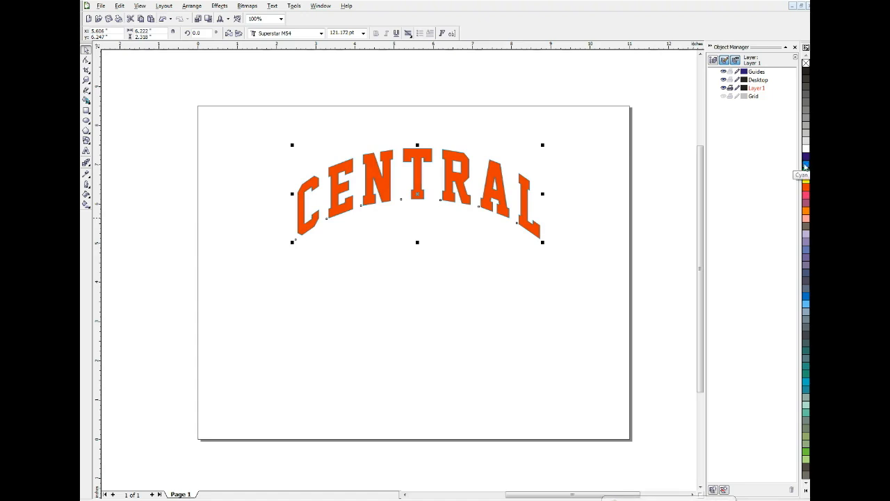
- Set the text's outline to 8 pt with rounded corners, placed behind the fill and scaling with the image
{"action": "key", "text": "F12"}
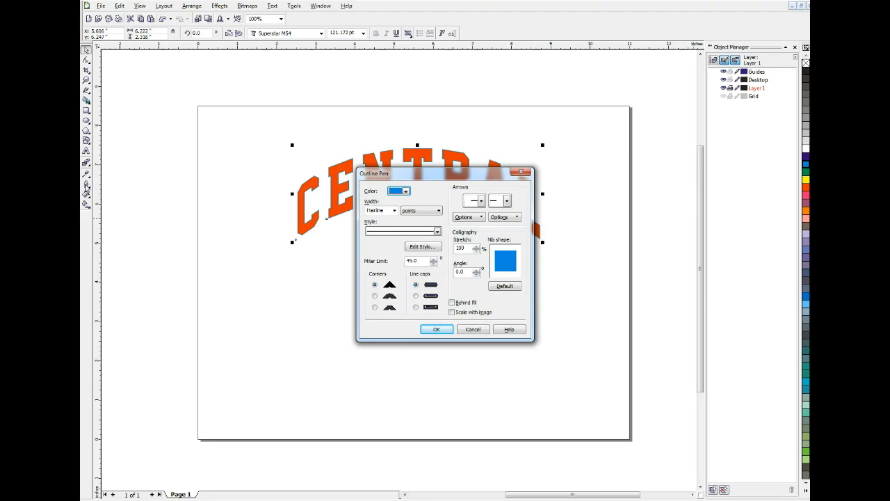
{"action": "double_click", "coordinate": [386, 210]}
{"action": "type", "text": "8"}
{"action": "key", "text": "Return"}
{"action": "left_click", "coordinate": [374, 295]}
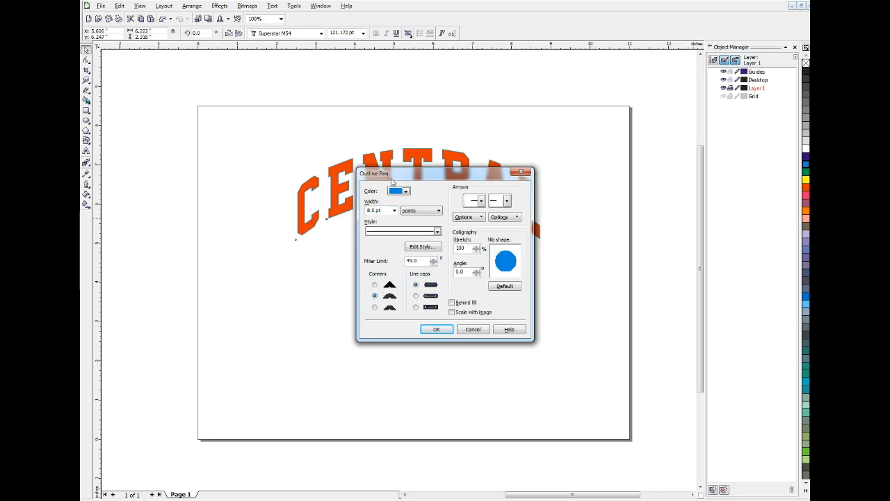
{"action": "left_click", "coordinate": [453, 304]}
{"action": "left_click", "coordinate": [452, 313]}
{"action": "left_click", "coordinate": [437, 329]}
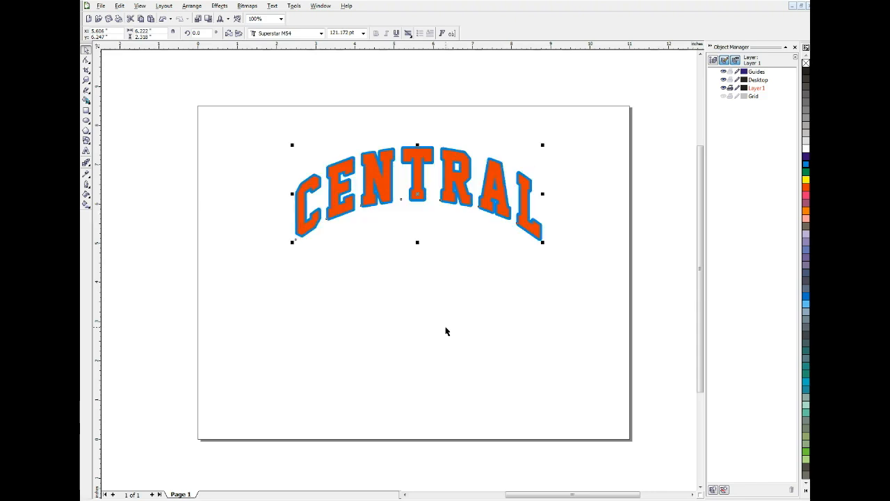
- Increase the CENTRAL text's outline width to 10 pt
{"action": "key", "text": "F12"}
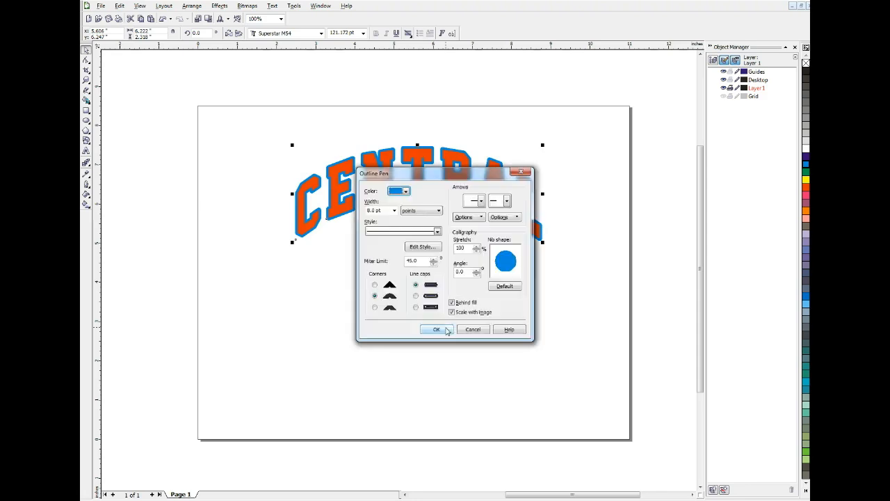
{"action": "double_click", "coordinate": [376, 210]}
{"action": "type", "text": "10"}
{"action": "key", "text": "Return"}
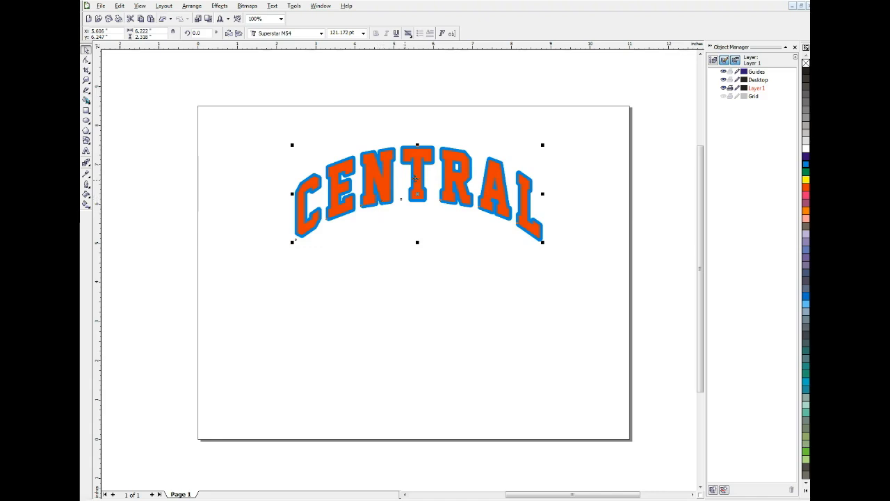
- Change the arched text's outline colour to white and its fill to black
{"action": "right_click", "coordinate": [805, 150]}
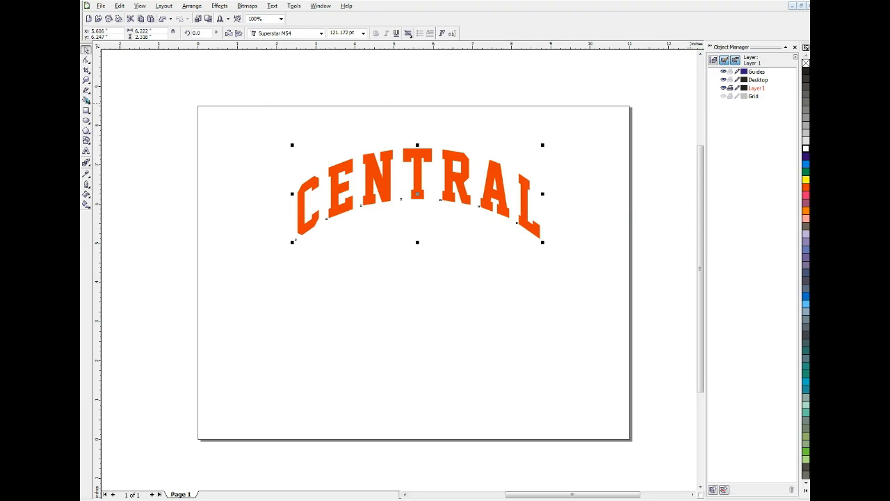
{"action": "left_click", "coordinate": [807, 76]}
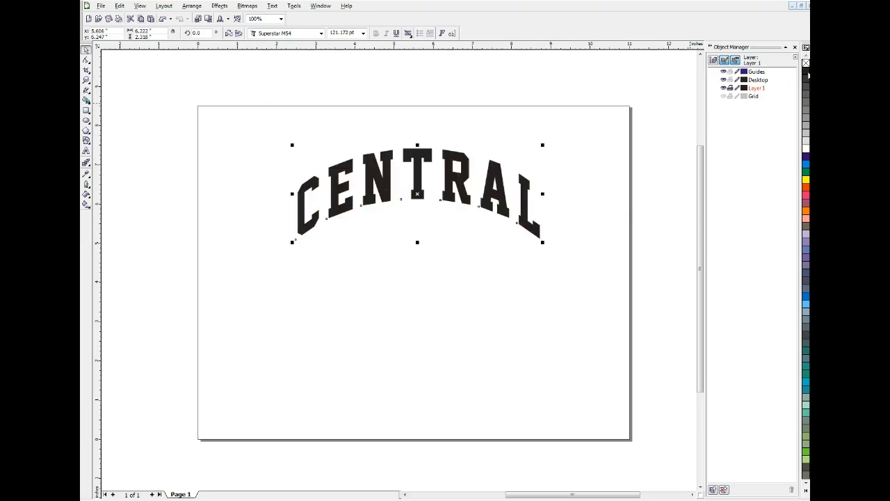
- Send the black CENTRAL text to the back of the layer, behind the orange-red copy
{"action": "left_click_drag", "start_coordinate": [416, 169], "coordinate": [411, 256]}
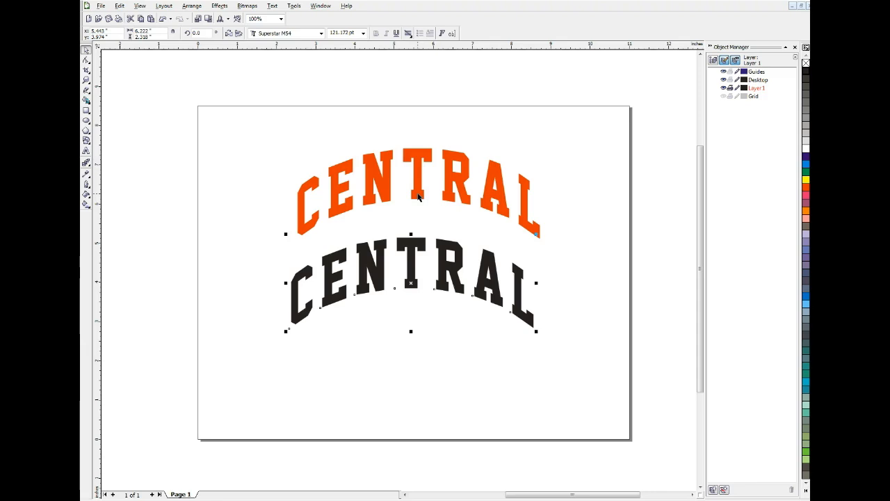
{"action": "key", "text": "ctrl+z"}
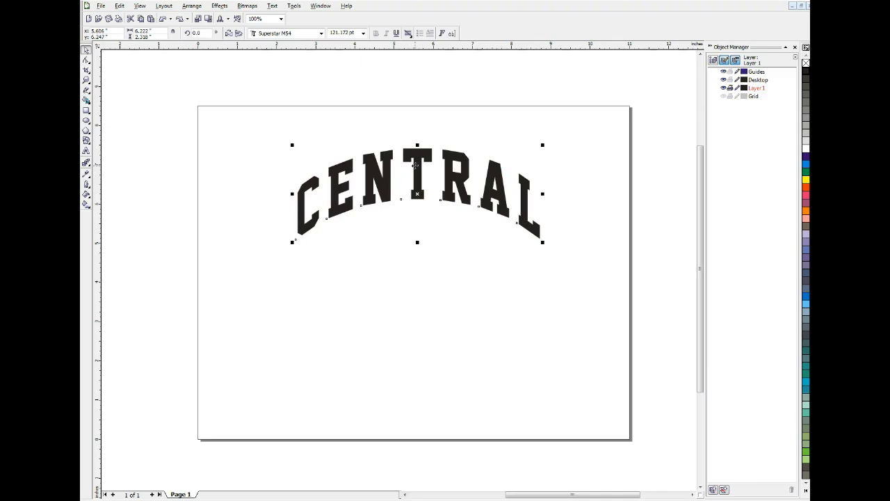
{"action": "left_click", "coordinate": [417, 164]}
{"action": "left_click", "coordinate": [192, 7]}
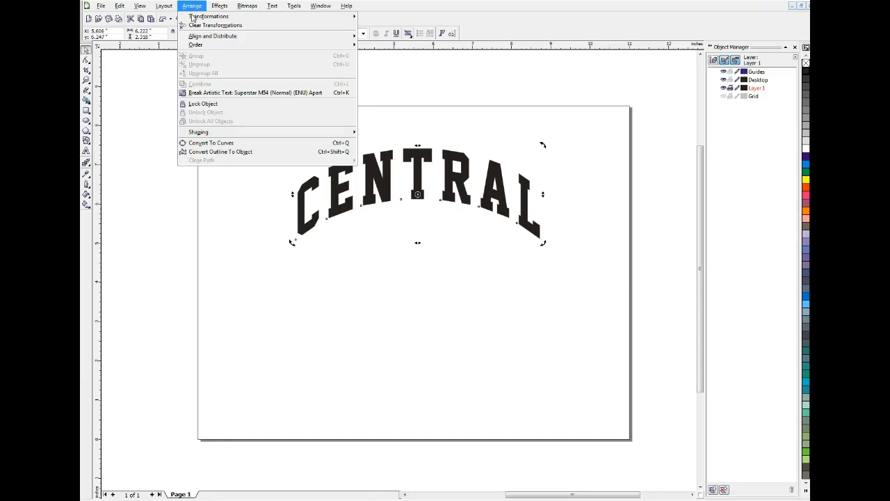
{"action": "mouse_move", "coordinate": [195, 46]}
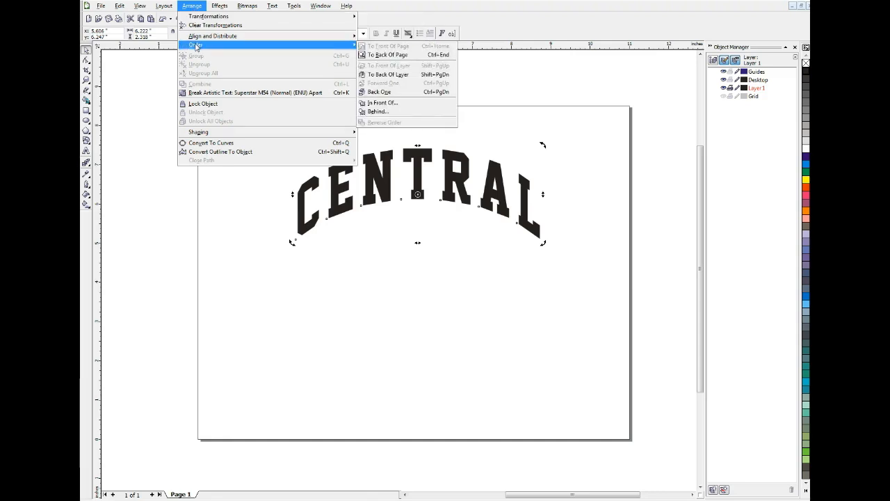
{"action": "left_click", "coordinate": [375, 74]}
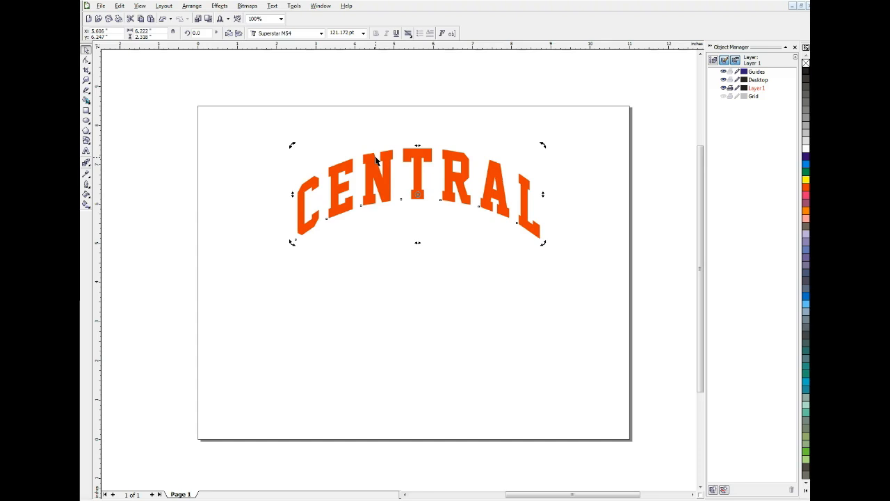
{"action": "left_click_drag", "start_coordinate": [414, 157], "coordinate": [410, 204]}
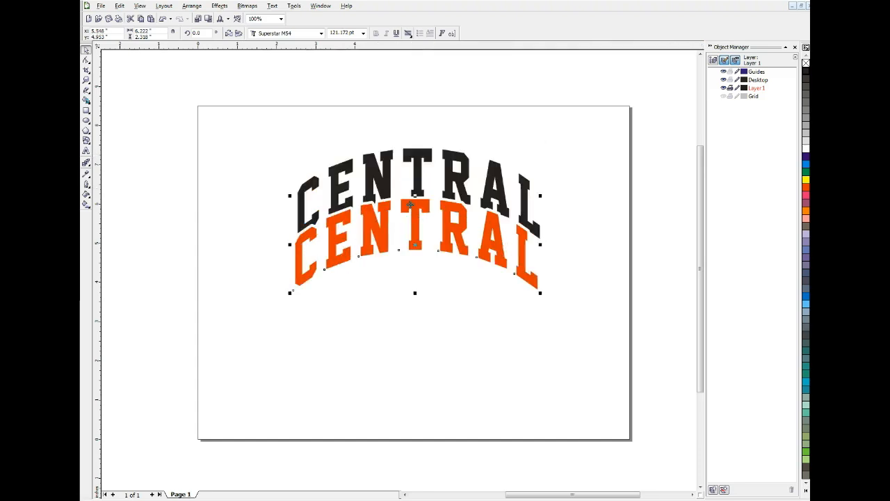
{"action": "key", "text": "ctrl+z"}
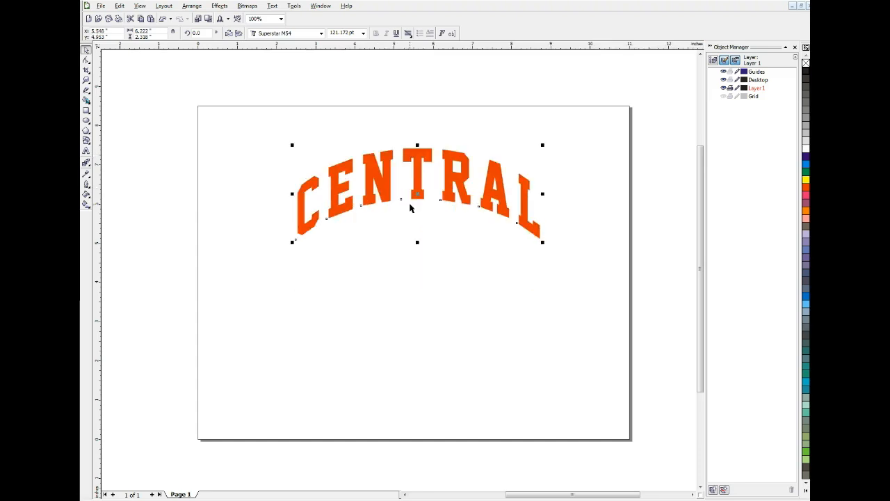
- Give the CENTRAL copy at the back a black outline 14 pt wide
{"action": "left_click", "coordinate": [412, 196]}
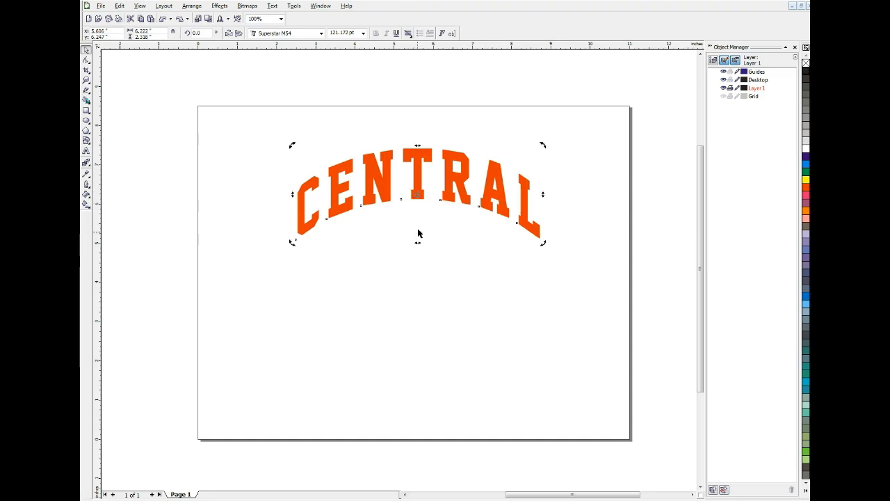
{"action": "left_click", "coordinate": [420, 172]}
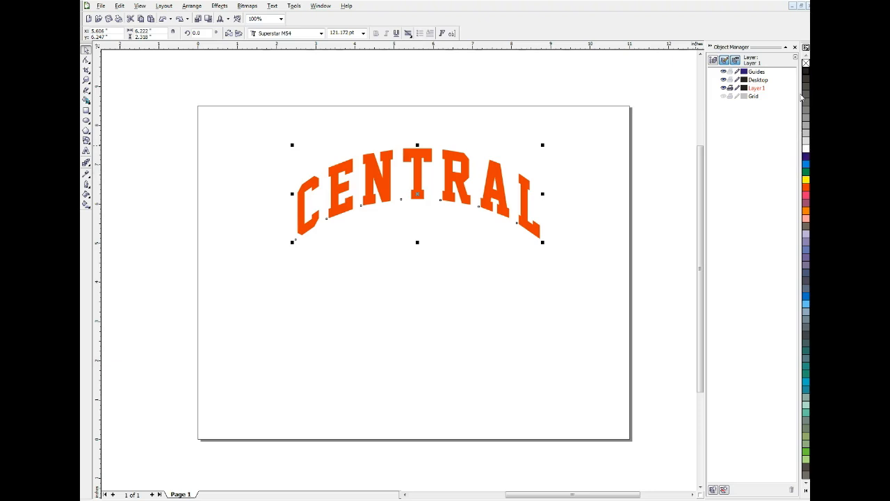
{"action": "right_click", "coordinate": [806, 72]}
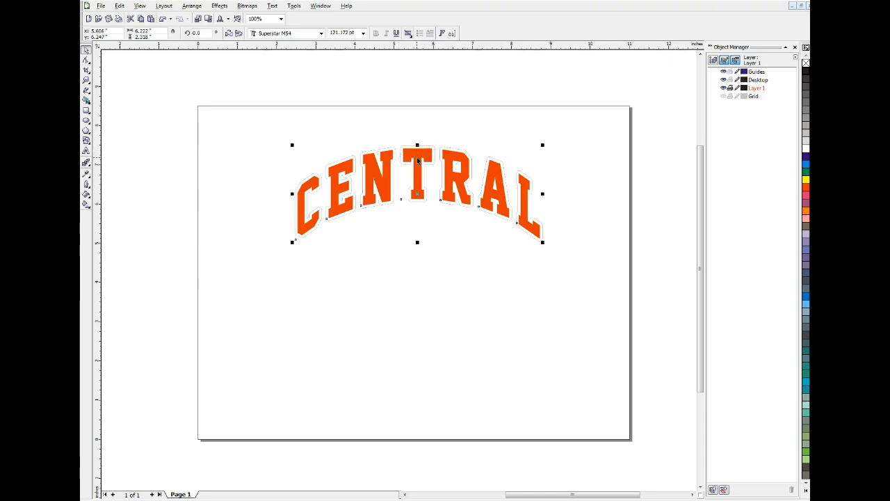
{"action": "key", "text": "F12"}
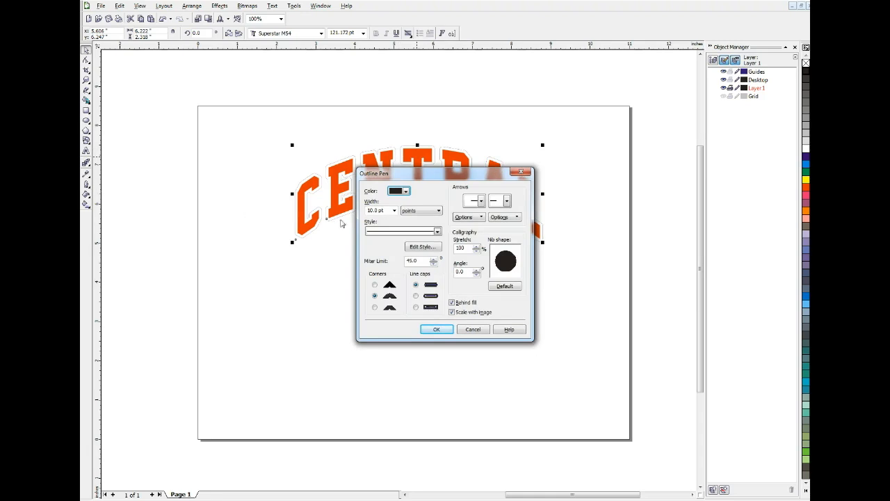
{"action": "double_click", "coordinate": [378, 210]}
{"action": "type", "text": "14"}
{"action": "left_click", "coordinate": [434, 330]}
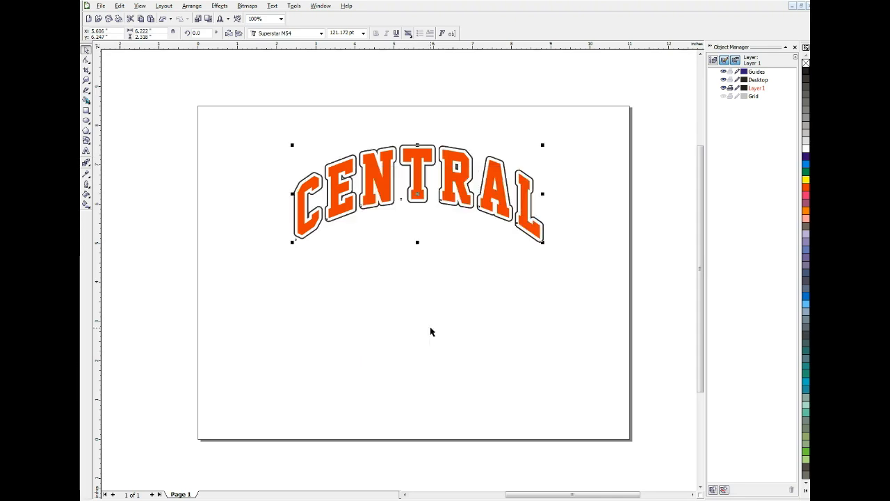
- Increase the back CENTRAL copy's black outline width to 16 pt
{"action": "key", "text": "F12"}
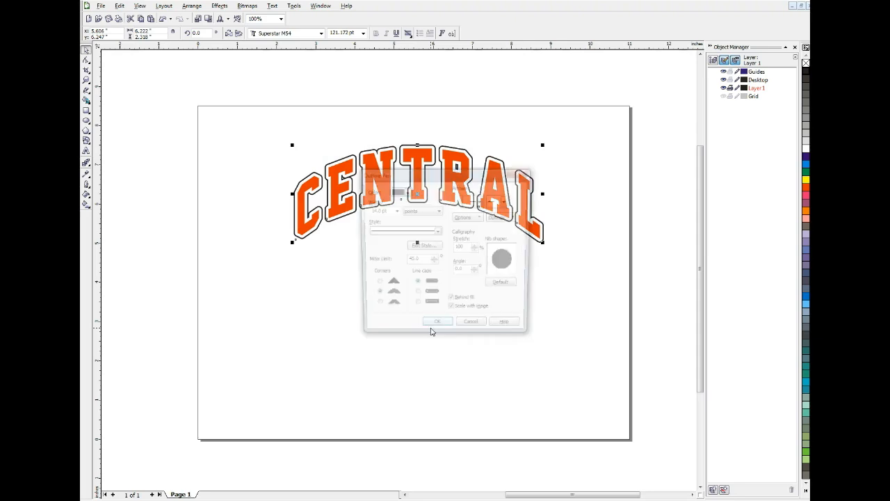
{"action": "double_click", "coordinate": [379, 210]}
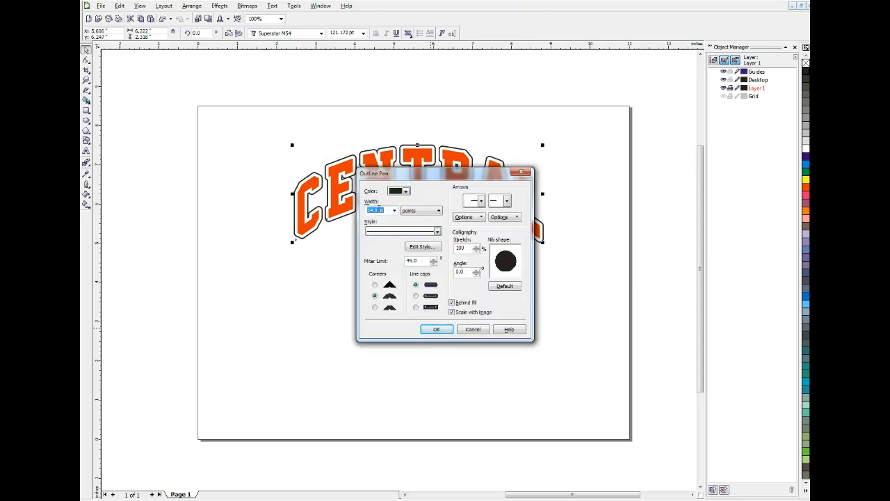
{"action": "type", "text": "16"}
{"action": "key", "text": "Return"}
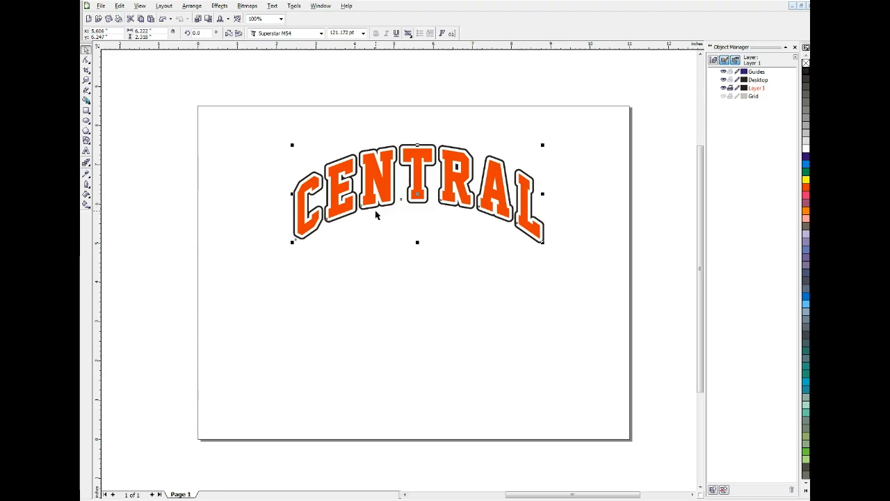
- Move the orange-red CENTRAL text down off the black copy behind it, and undo the move
{"action": "left_click", "coordinate": [419, 210]}
{"action": "left_click_drag", "start_coordinate": [418, 162], "coordinate": [418, 210]}
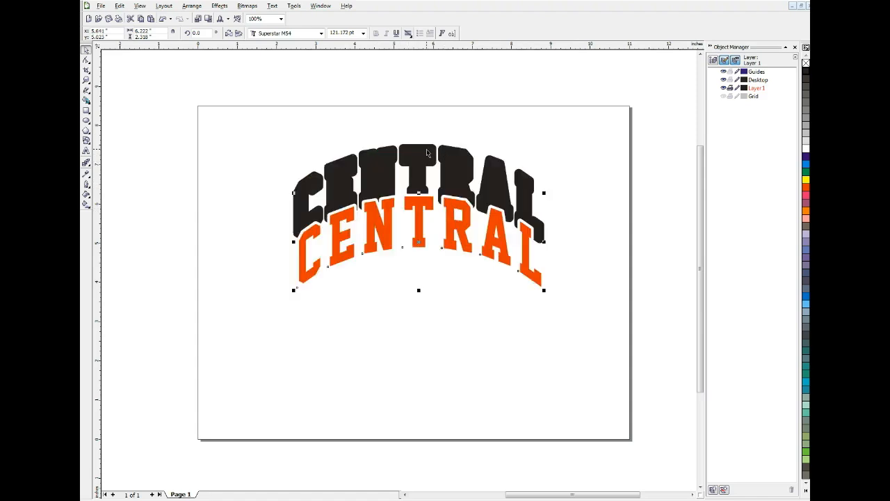
{"action": "key", "text": "ctrl+z"}
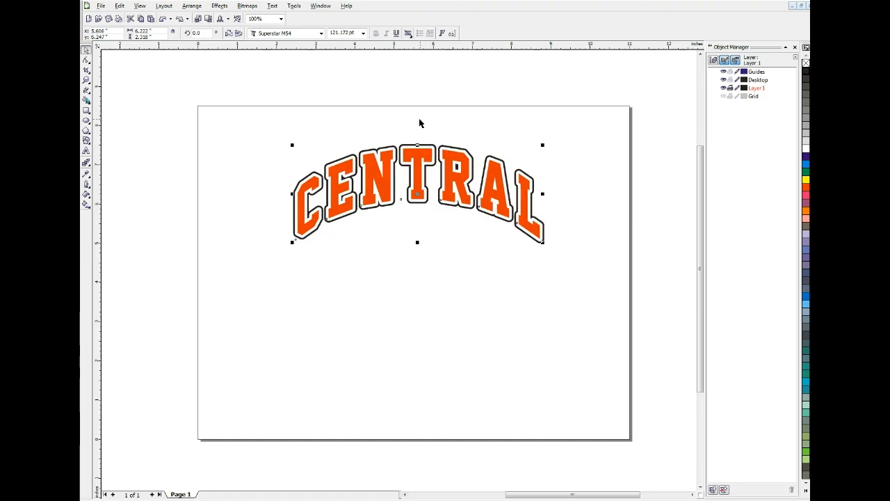
- Fill the front orange-red CENTRAL text with black
{"action": "left_click", "coordinate": [420, 121]}
{"action": "left_click", "coordinate": [418, 163]}
{"action": "left_click", "coordinate": [807, 75]}
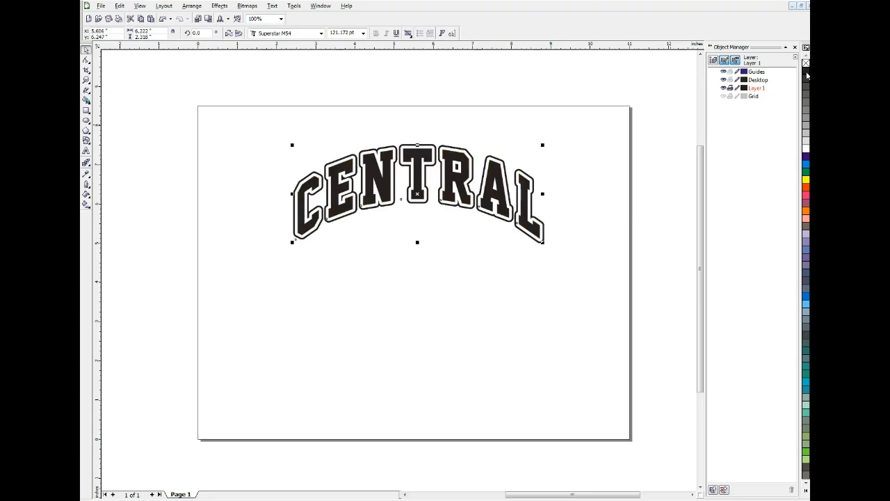
- Duplicate the black-outlined CENTRAL copy in place and send the duplicate to the back of the layer
{"action": "left_click", "coordinate": [424, 123]}
{"action": "left_click", "coordinate": [420, 159]}
{"action": "key", "text": "ctrl+v"}
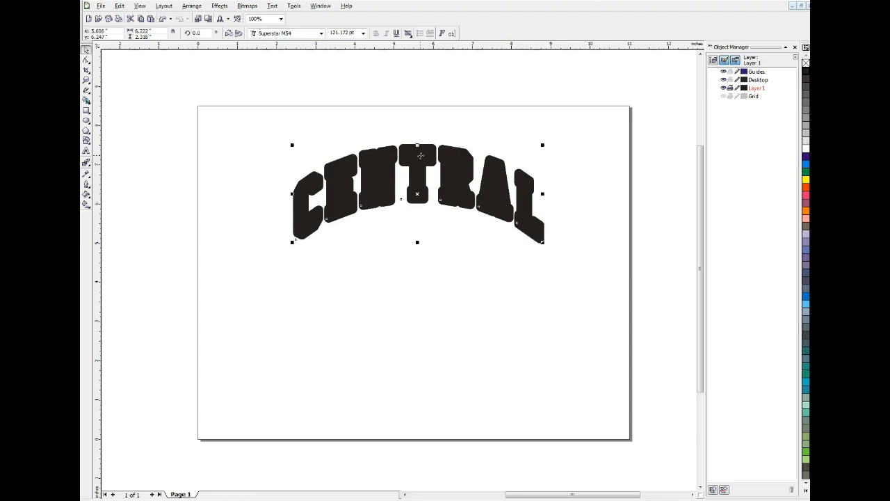
{"action": "key", "text": "shift+Page_Down"}
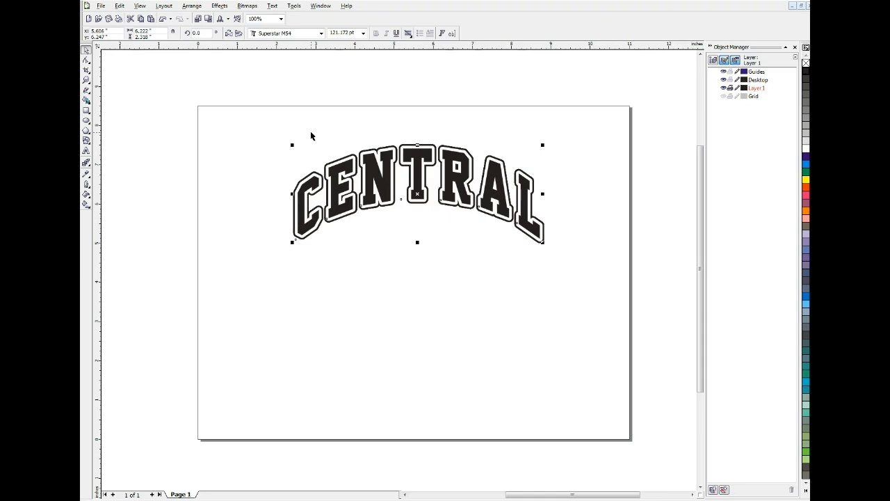
- Nudge the rearmost CENTRAL copy straight down about 0.12 inches to form a block shadow, and deselect it
{"action": "key", "text": "Down"}
{"action": "key", "text": "Down"}
{"action": "key", "text": "Down"}
{"action": "key", "text": "Down"}
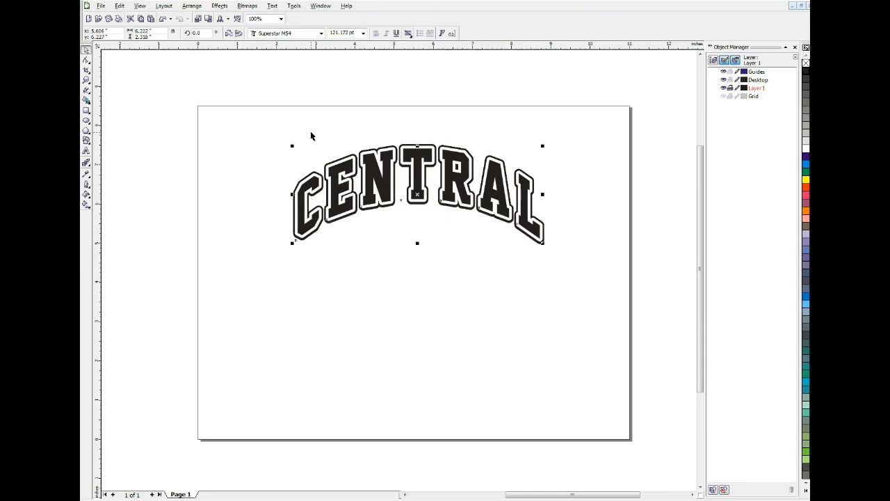
{"action": "key", "text": "Down"}
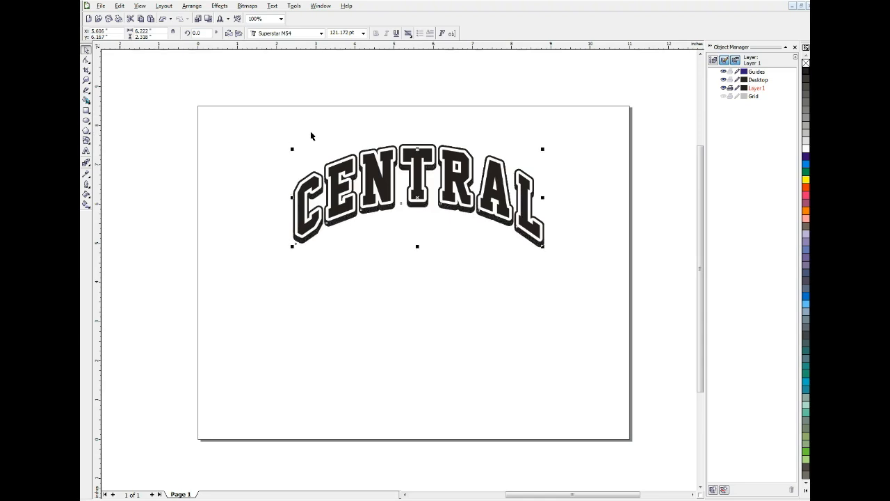
{"action": "key", "text": "Down"}
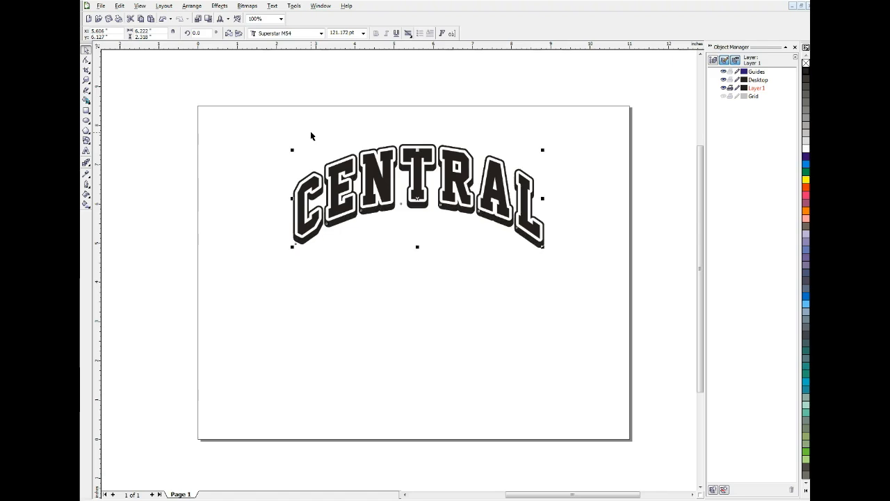
{"action": "left_click", "coordinate": [313, 131]}
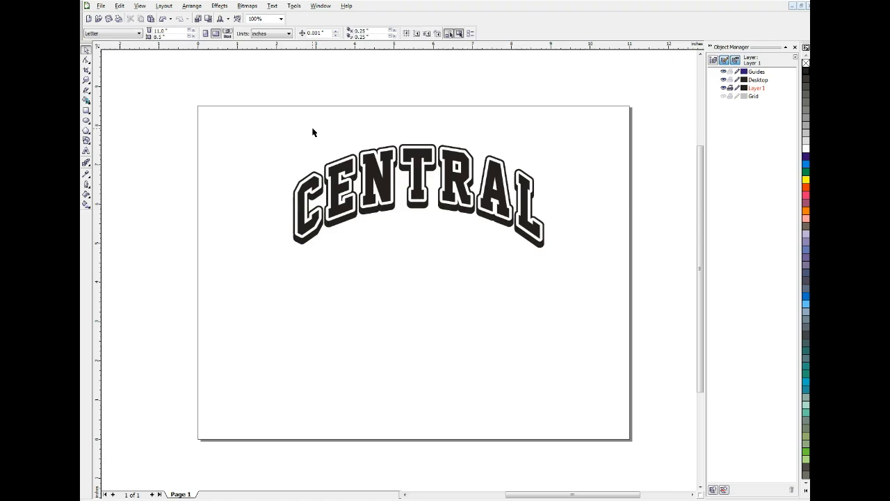
- Paste the lion head artwork into the space below the arched CENTRAL text
{"action": "scroll", "coordinate": [313, 131], "scroll_direction": "down", "scroll_amount": 1}
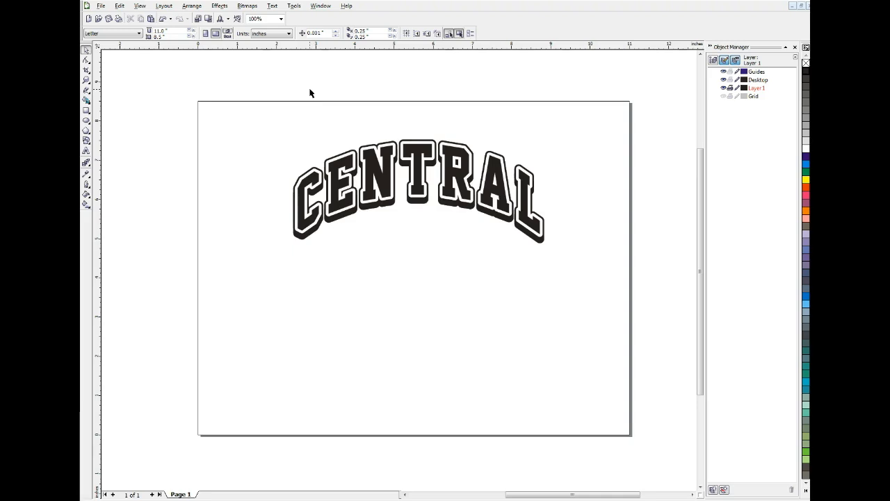
{"action": "key", "text": "ctrl+v"}
{"action": "left_click", "coordinate": [284, 105]}
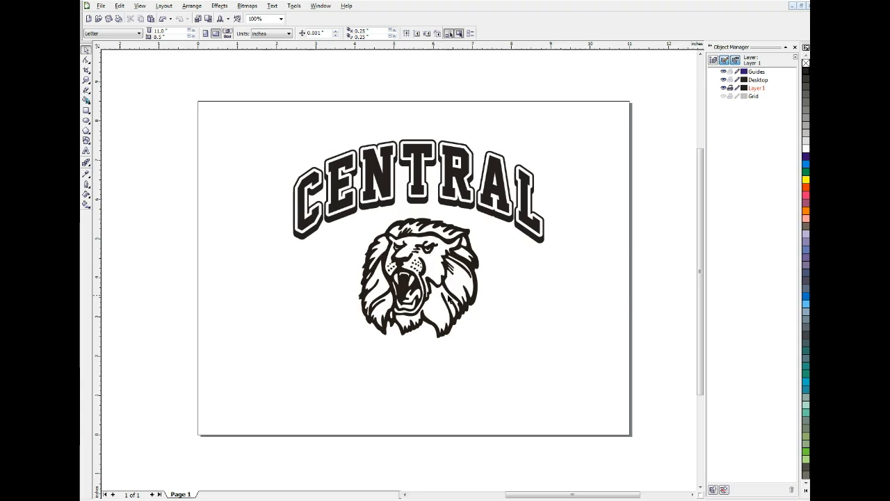
- Enlarge the lion head proportionally from its lower corners to about 3.2 inches wide
{"action": "left_click", "coordinate": [451, 298]}
{"action": "left_click_drag", "start_coordinate": [482, 342], "coordinate": [485, 343]}
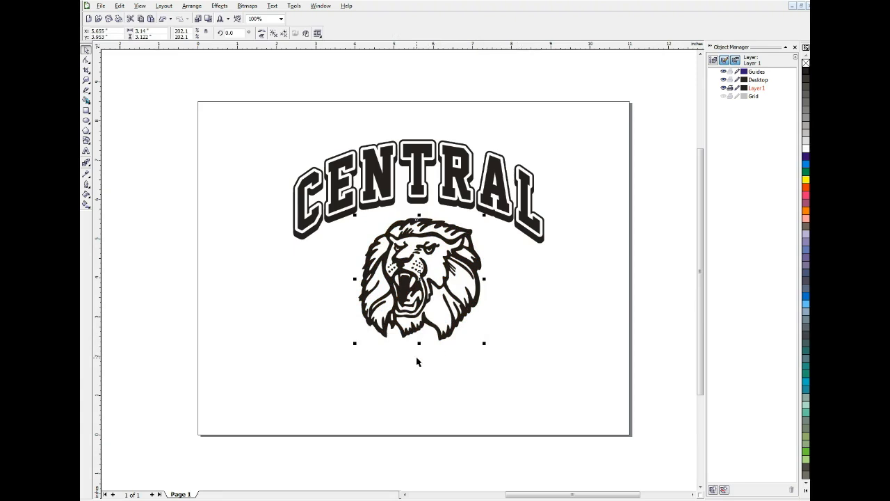
{"action": "left_click", "coordinate": [419, 361]}
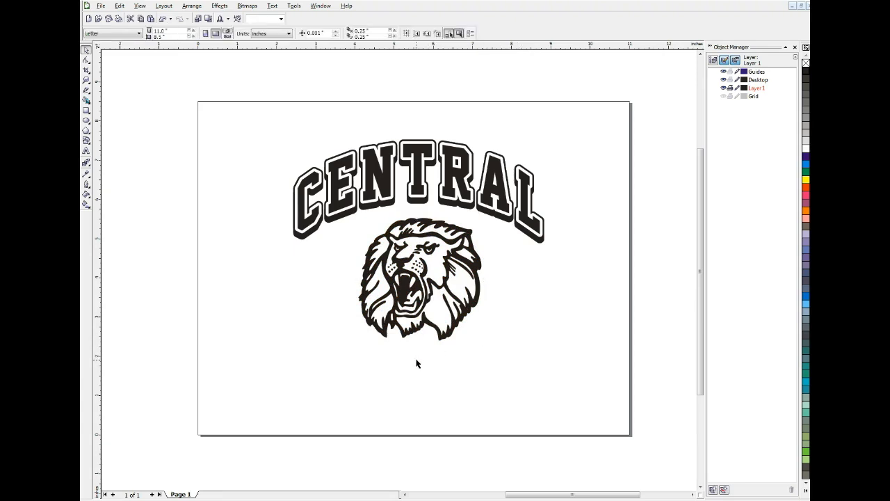
{"action": "left_click", "coordinate": [391, 325]}
{"action": "left_click_drag", "start_coordinate": [354, 342], "coordinate": [350, 348]}
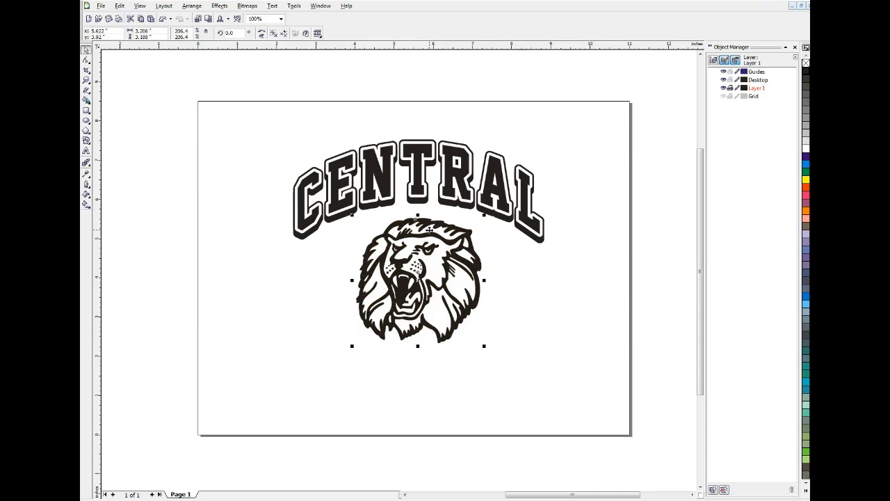
- Move the lion head aside and centre it under the CENTRAL text with Align Centers Vertically
{"action": "left_click", "coordinate": [419, 150], "text": "shift"}
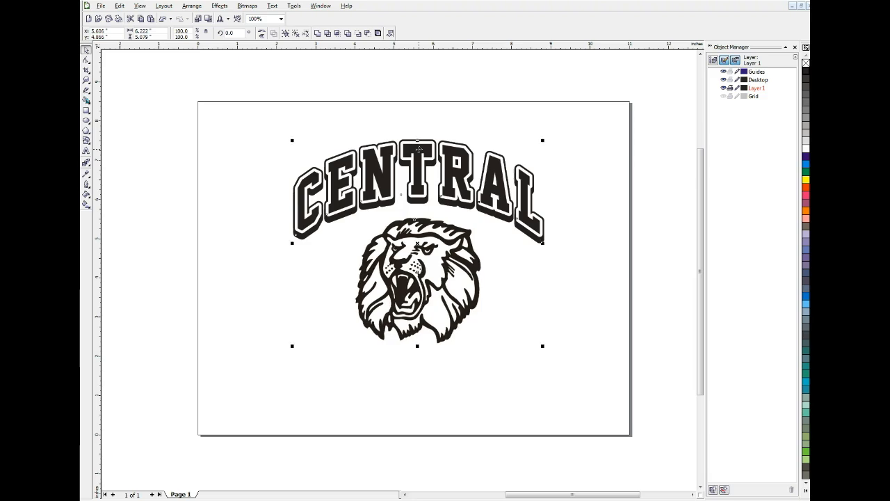
{"action": "left_click", "coordinate": [580, 208]}
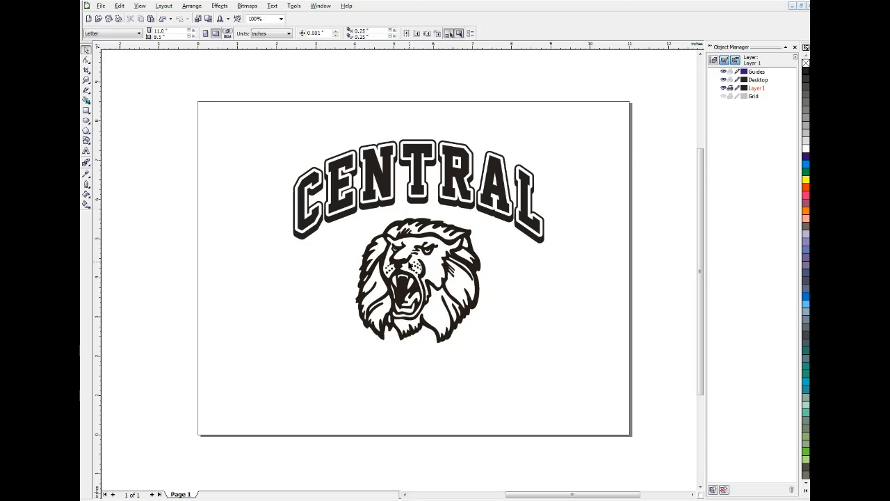
{"action": "left_click_drag", "start_coordinate": [408, 264], "coordinate": [536, 267]}
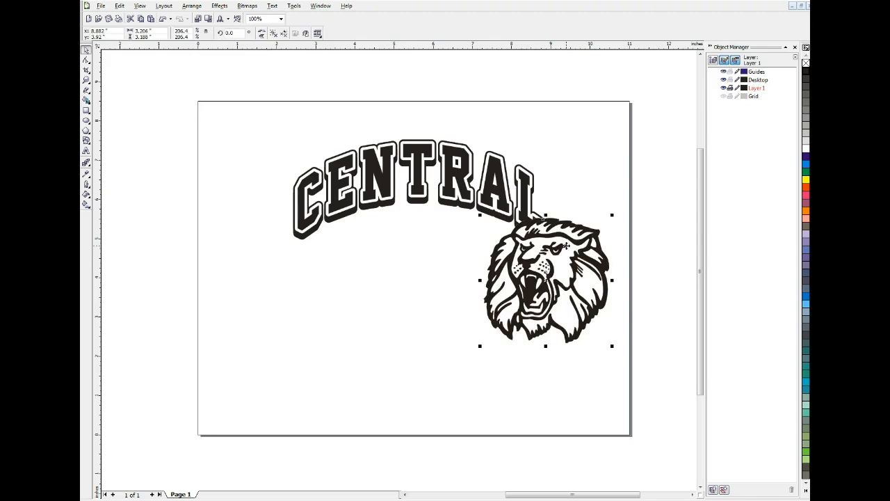
{"action": "left_click", "coordinate": [418, 150], "text": "shift"}
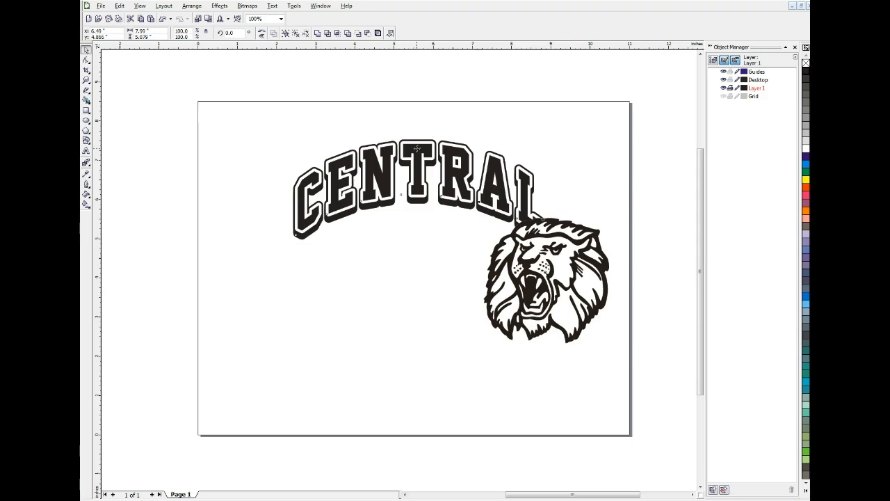
{"action": "key", "text": "c"}
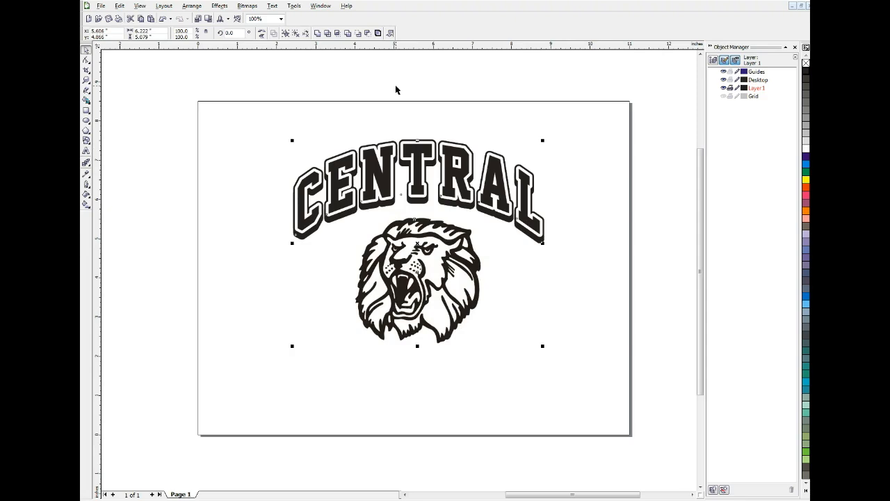
{"action": "left_click", "coordinate": [189, 7]}
{"action": "mouse_move", "coordinate": [197, 39]}
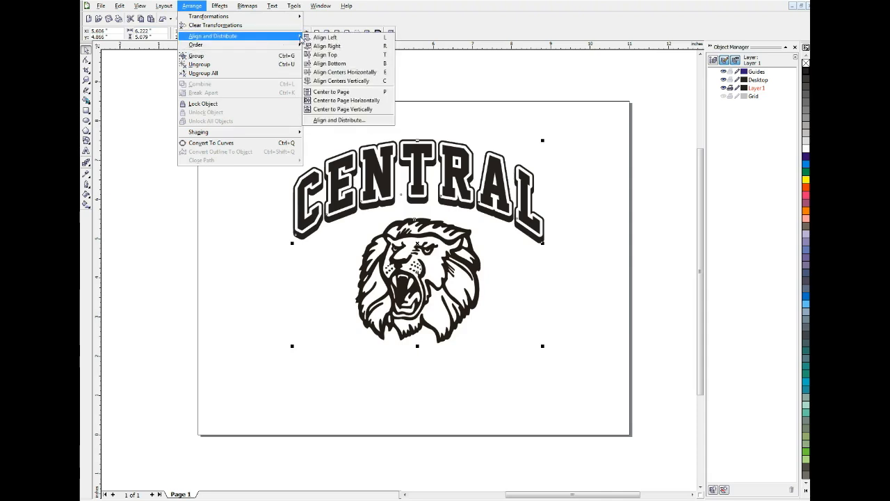
- Add the text LIONS above the arched CENTRAL lettering and enlarge it proportionally to about 5 inches wide
{"action": "left_click", "coordinate": [503, 73]}
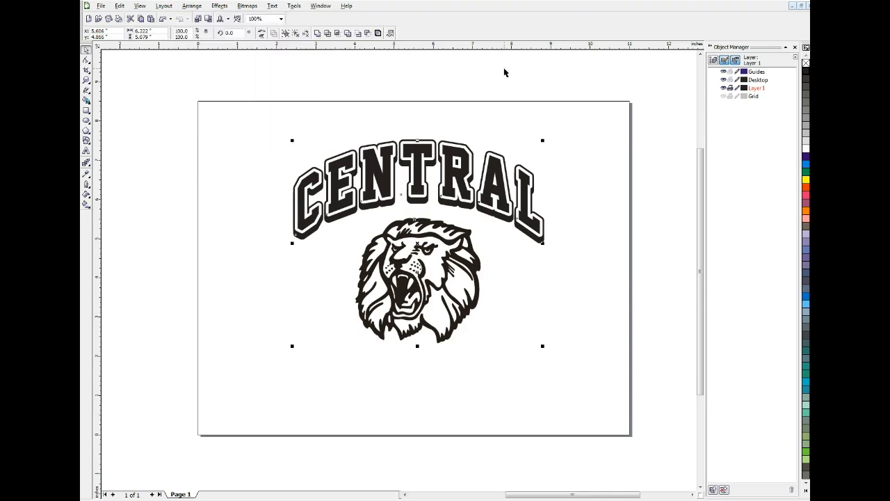
{"action": "left_click", "coordinate": [518, 122]}
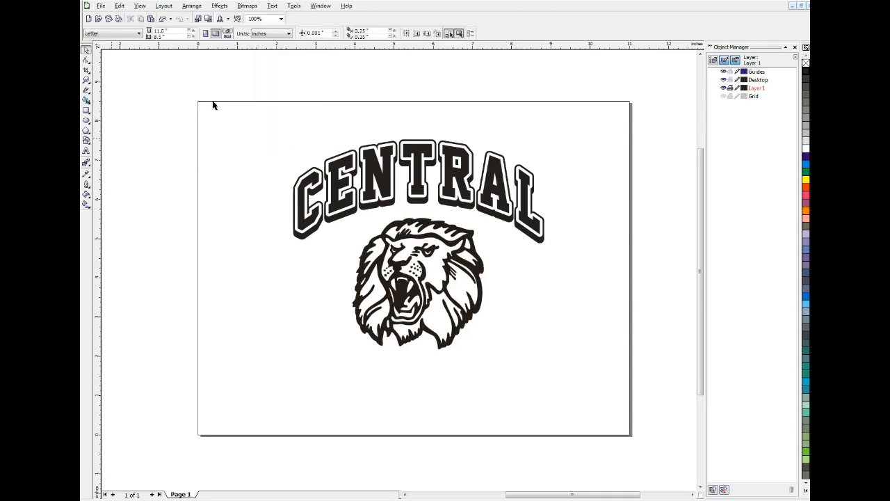
{"action": "left_click", "coordinate": [85, 151]}
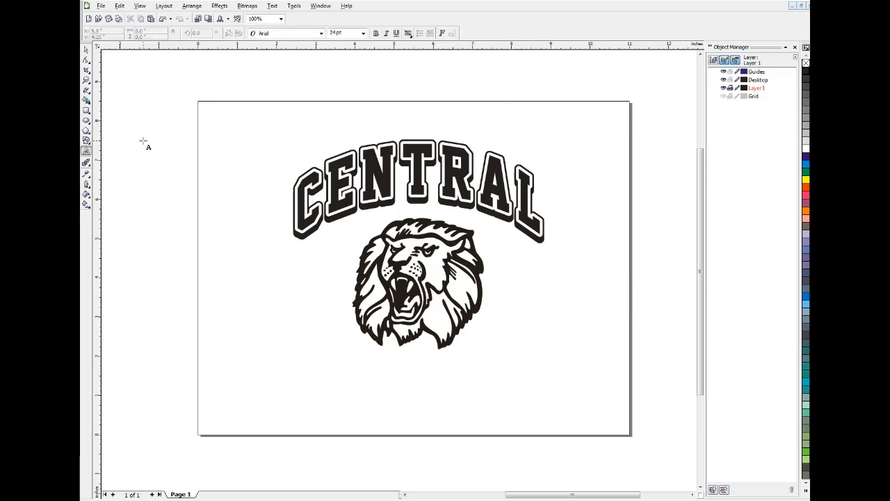
{"action": "left_click", "coordinate": [285, 134]}
{"action": "type", "text": "LIONS"}
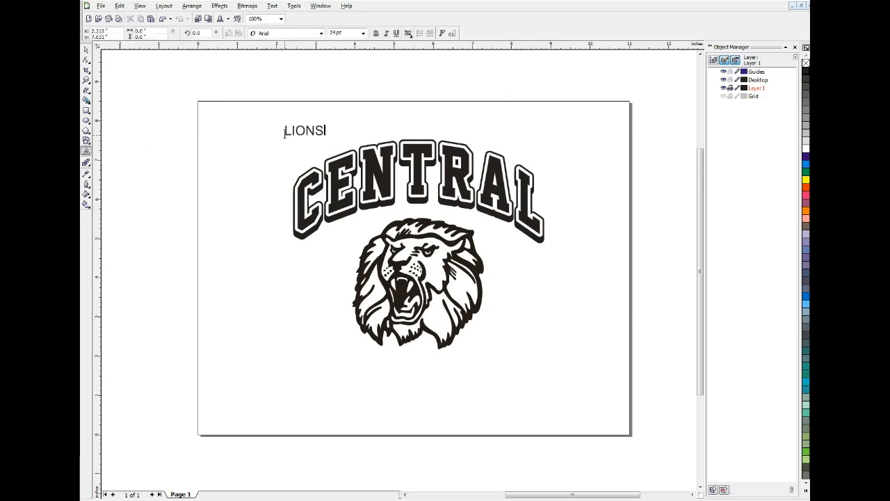
{"action": "key", "text": "ctrl+space"}
{"action": "left_click", "coordinate": [86, 50]}
{"action": "left_click_drag", "start_coordinate": [327, 123], "coordinate": [487, 78]}
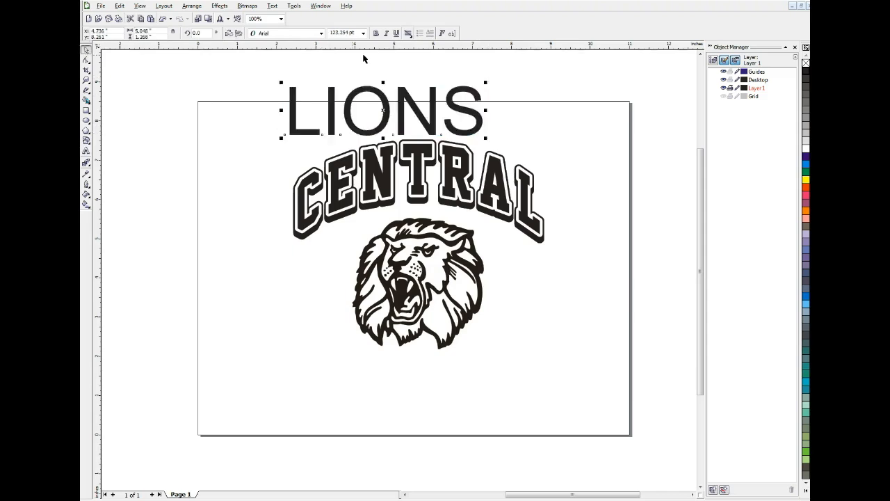
- Set the LIONS text in the Superstar M54 font and move it below the lion head
{"action": "left_click", "coordinate": [321, 33]}
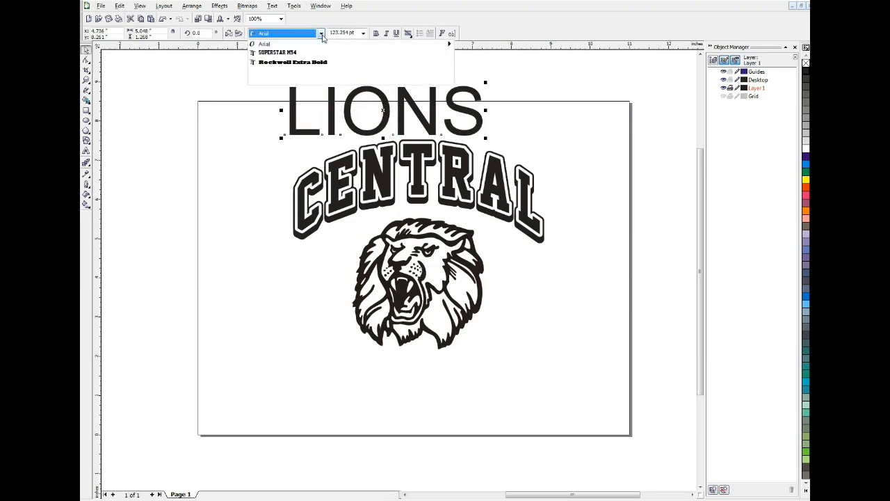
{"action": "left_click", "coordinate": [278, 51]}
{"action": "left_click_drag", "start_coordinate": [374, 104], "coordinate": [450, 389]}
- Resize the LIONS text to about 4.27 inches wide and 1.09 inches tall, and deselect it
{"action": "left_click_drag", "start_coordinate": [427, 360], "coordinate": [427, 365]}
{"action": "left_click_drag", "start_coordinate": [343, 391], "coordinate": [335, 392]}
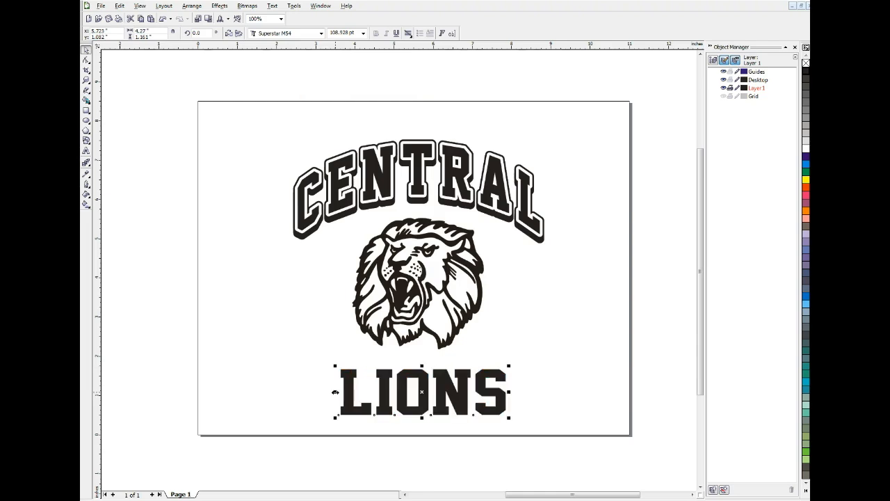
{"action": "left_click_drag", "start_coordinate": [424, 366], "coordinate": [423, 369]}
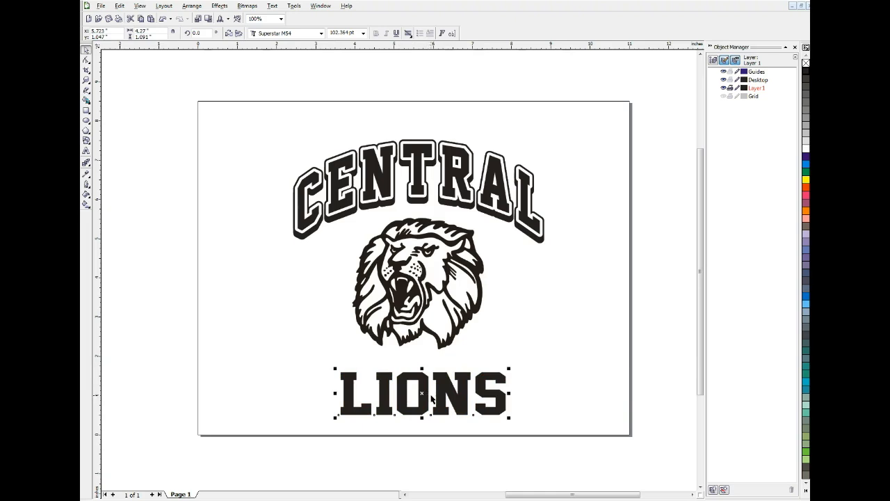
{"action": "key", "text": "Escape"}
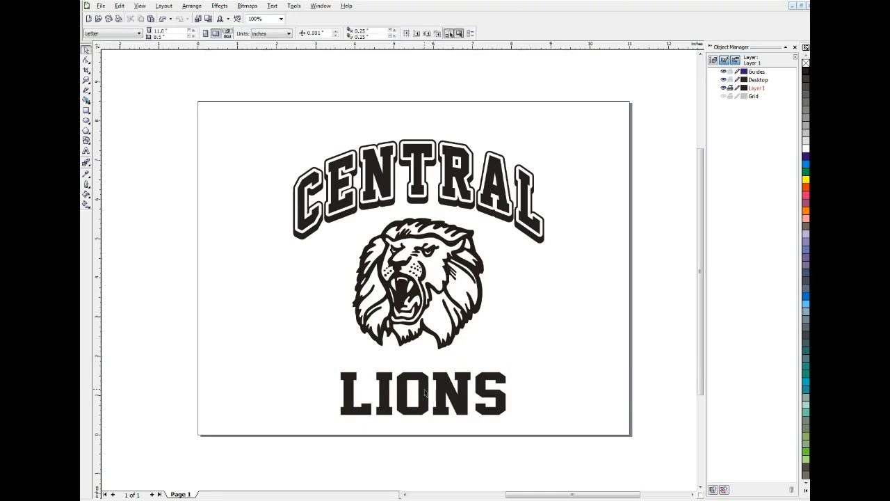
- Move the LIONS text up closer to the lion head and align their centers vertically
{"action": "left_click", "coordinate": [423, 394]}
{"action": "left_click_drag", "start_coordinate": [422, 393], "coordinate": [424, 385]}
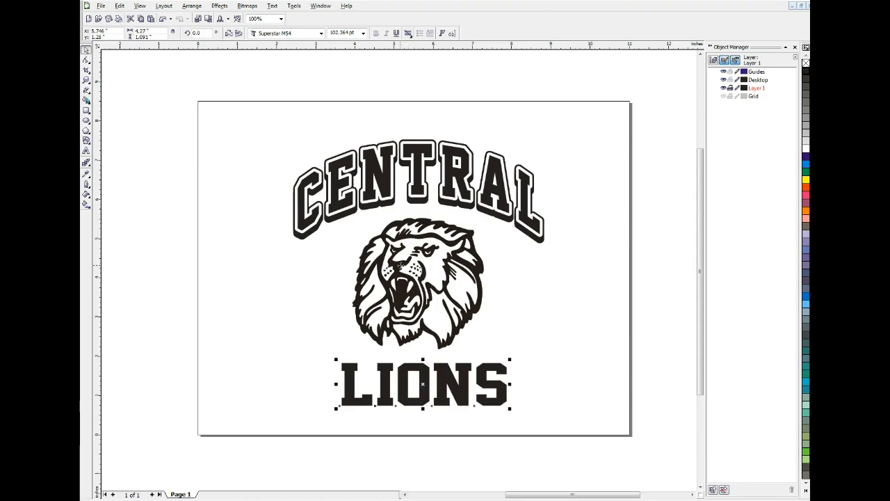
{"action": "left_click", "coordinate": [400, 269], "text": "shift"}
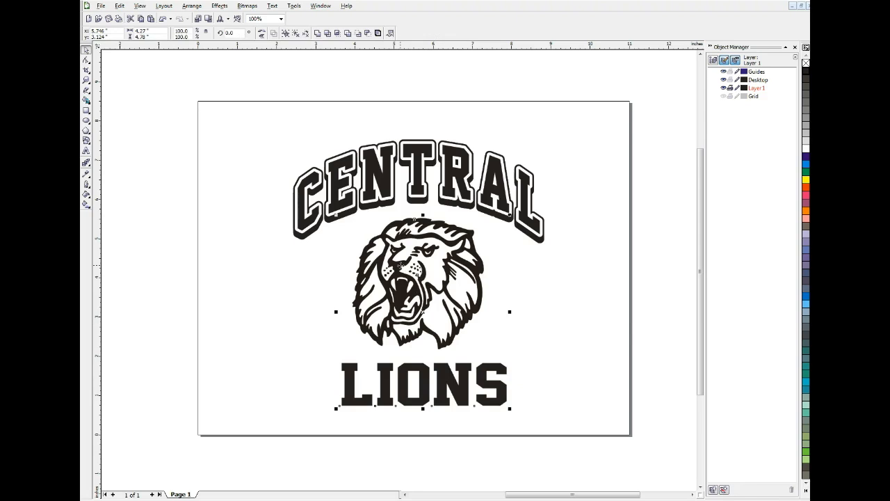
{"action": "left_click_drag", "start_coordinate": [401, 267], "coordinate": [395, 266]}
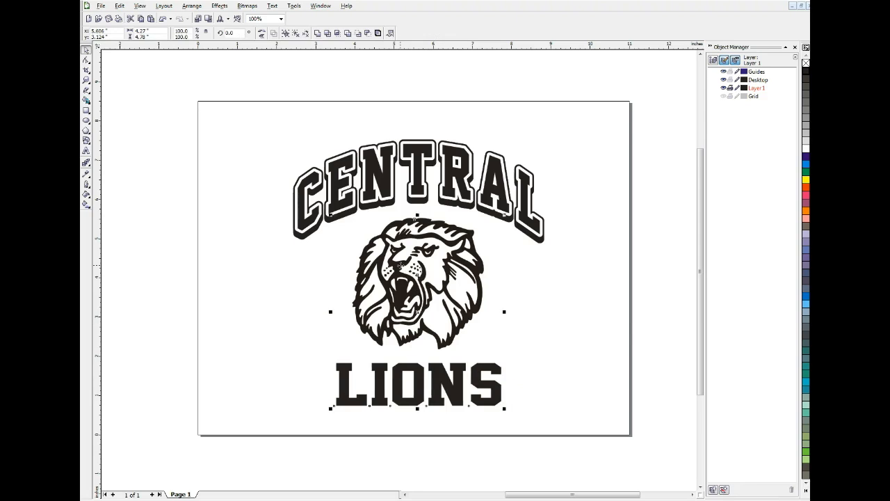
{"action": "left_click", "coordinate": [583, 396]}
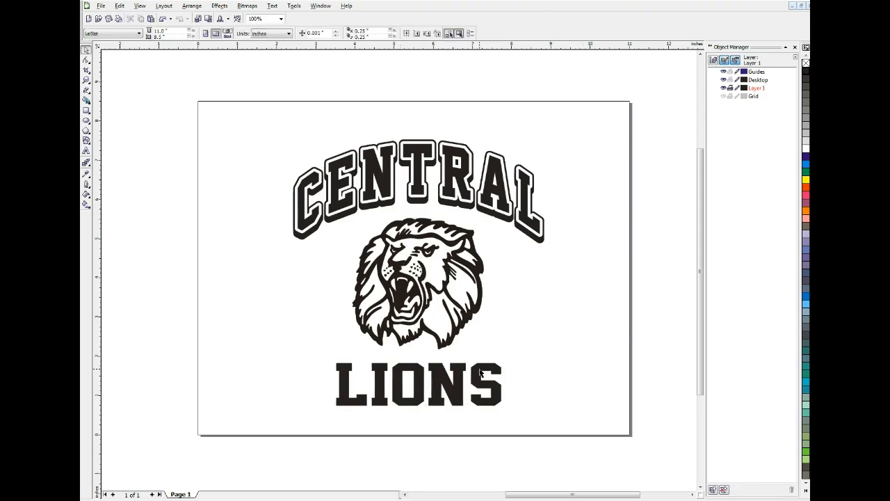
- Enlarge the LIONS text proportionally to about 4.34 inches wide and centre it again under the lion head
{"action": "left_click", "coordinate": [480, 372]}
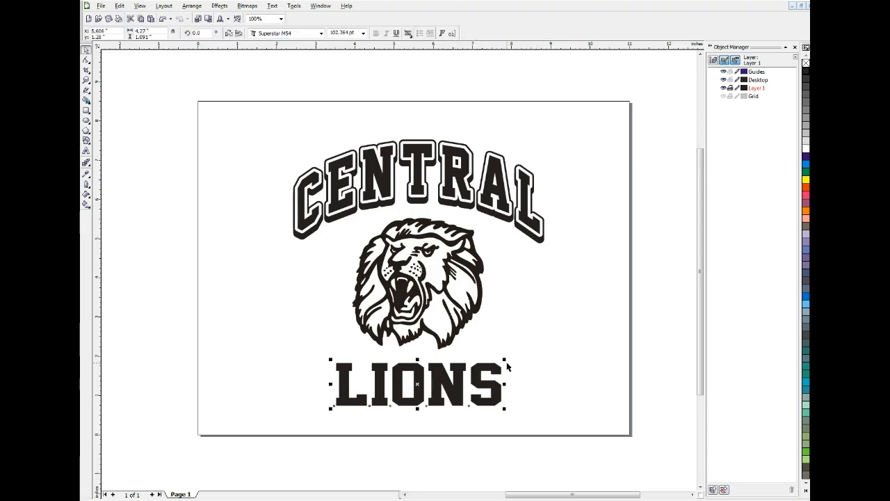
{"action": "left_click_drag", "start_coordinate": [505, 361], "coordinate": [508, 359]}
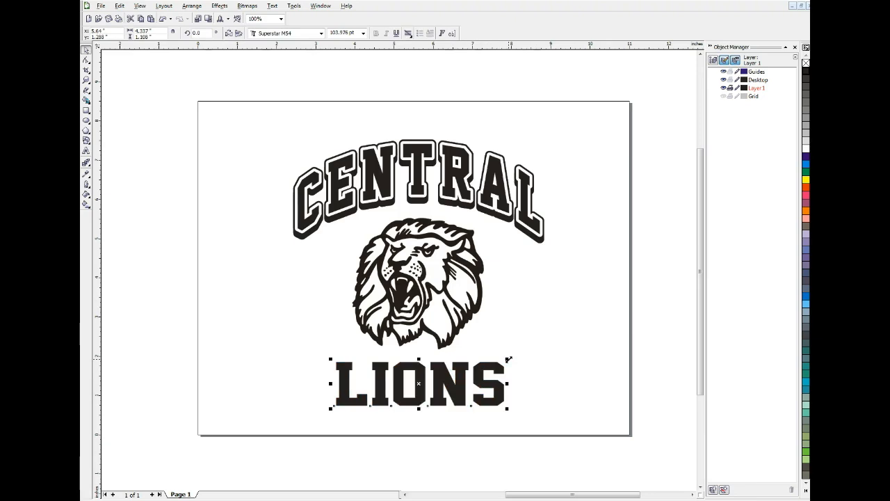
{"action": "left_click", "coordinate": [402, 269], "text": "shift"}
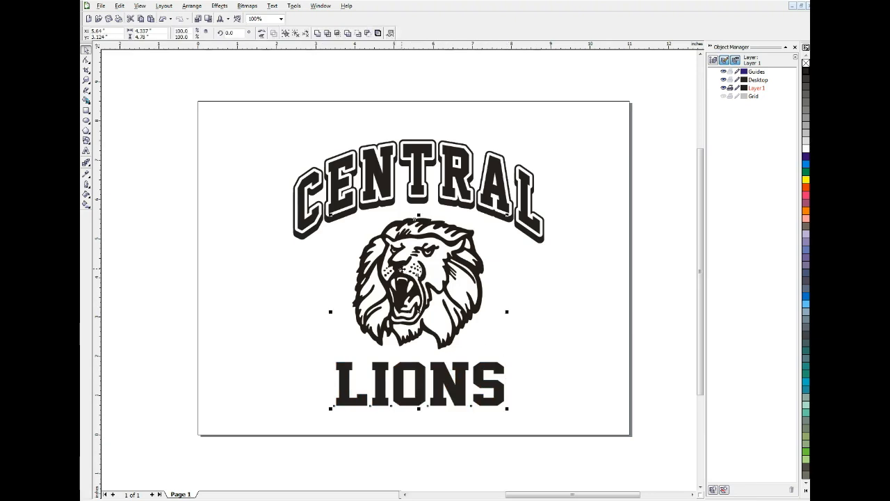
{"action": "key", "text": "c"}
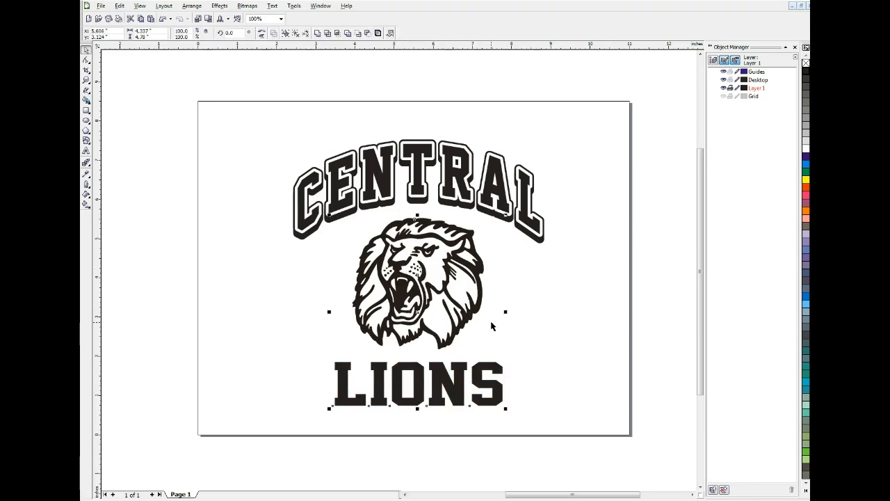
{"action": "left_click", "coordinate": [546, 334]}
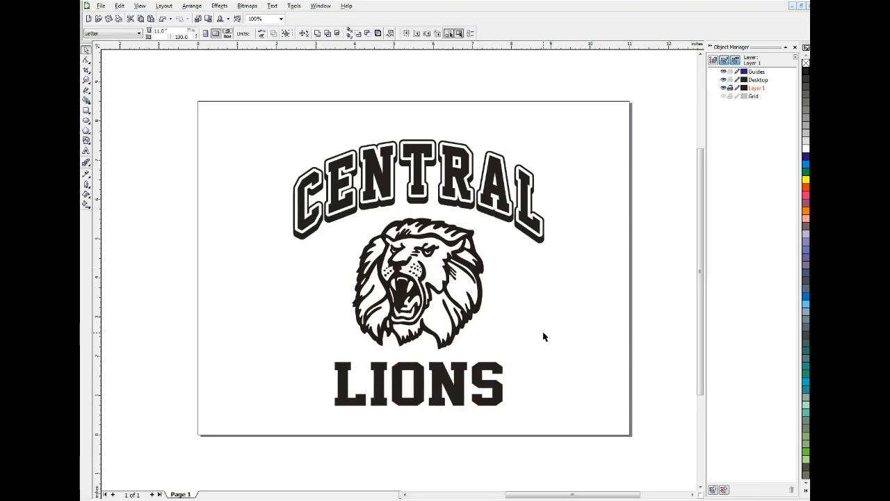
- Skew the LIONS text horizontally so its letters slant to the right, about 4.57 inches wide overall
{"action": "left_click", "coordinate": [423, 372]}
{"action": "left_click", "coordinate": [423, 372]}
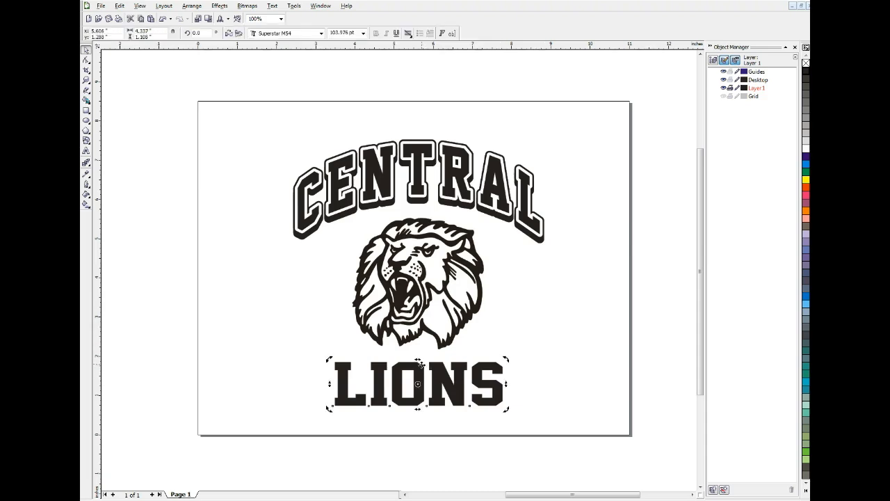
{"action": "left_click_drag", "start_coordinate": [417, 360], "coordinate": [424, 360]}
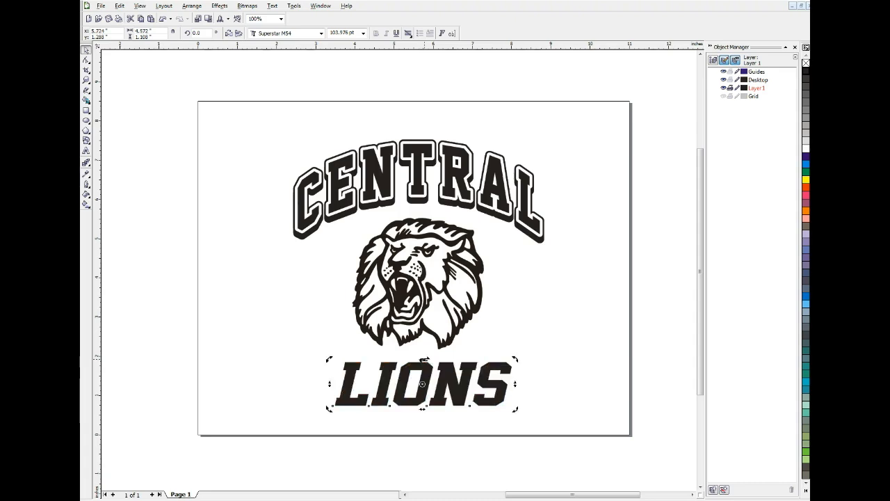
{"action": "left_click", "coordinate": [549, 327]}
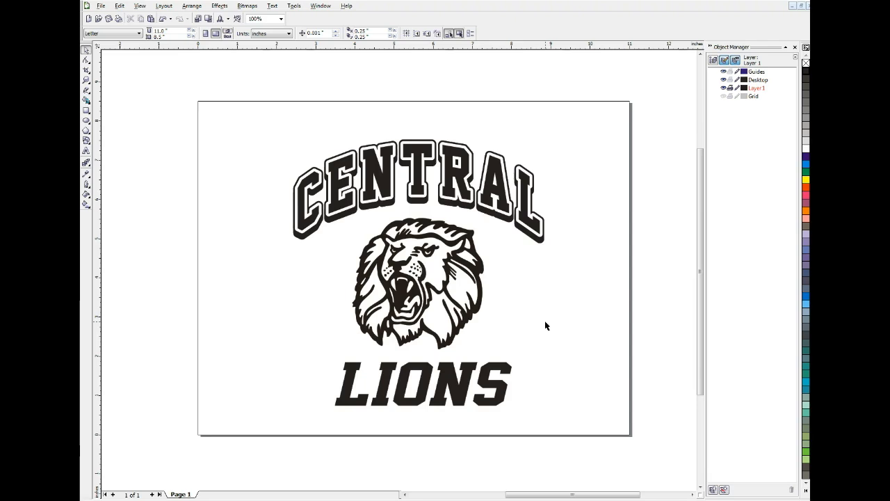
- Paste the blue T-shirt photo onto the page and enlarge it proportionally to about 6.7 inches wide
{"action": "scroll", "coordinate": [545, 324], "scroll_direction": "down", "scroll_amount": 1}
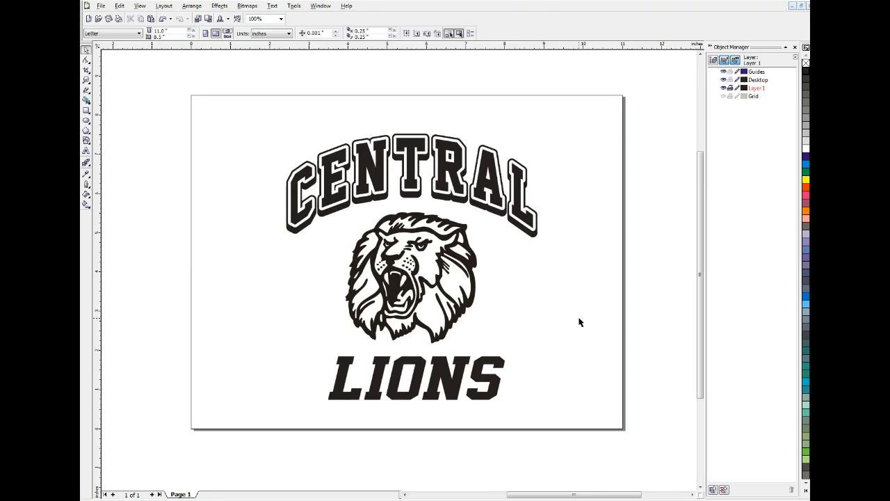
{"action": "key", "text": "ctrl+v"}
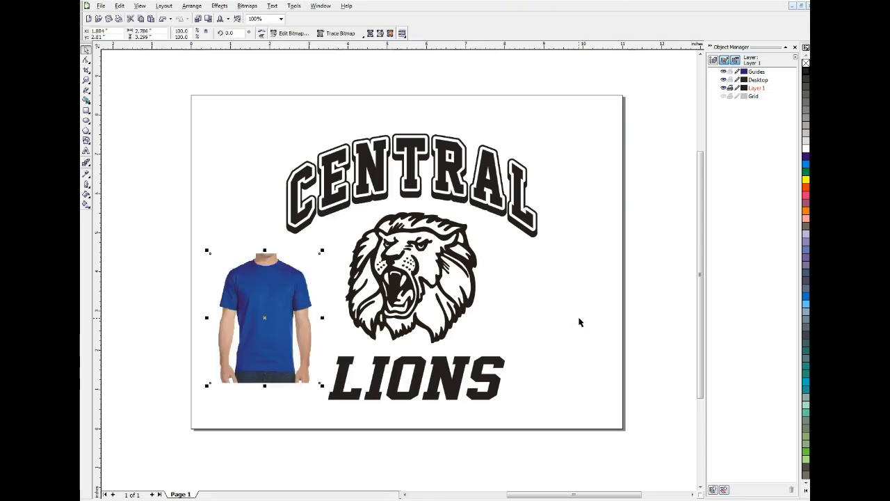
{"action": "left_click_drag", "start_coordinate": [322, 251], "coordinate": [608, 102]}
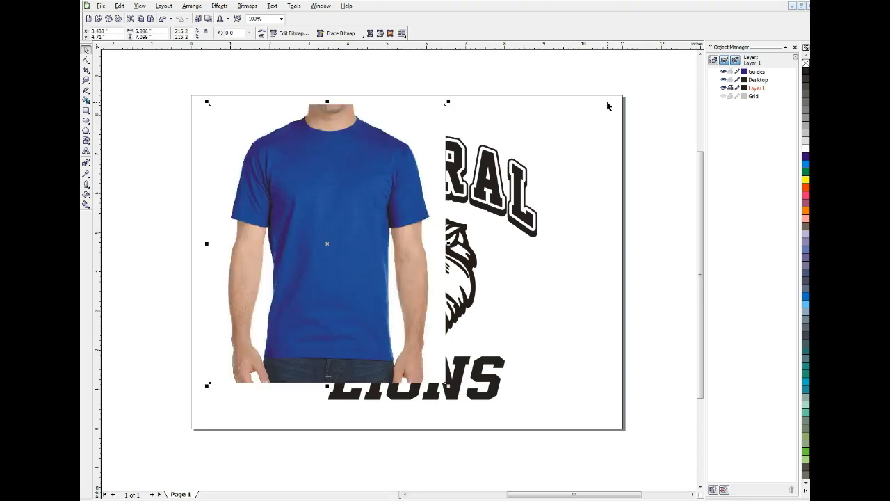
{"action": "left_click_drag", "start_coordinate": [447, 386], "coordinate": [489, 425]}
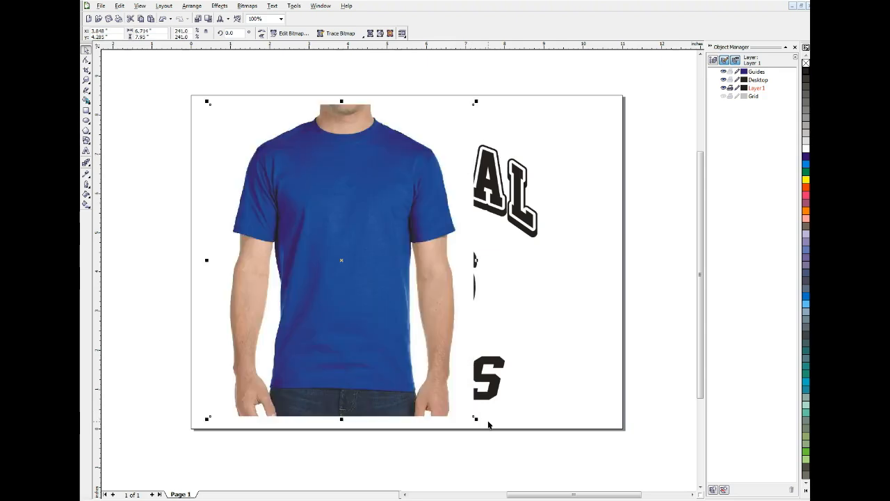
- Place the shirt photo behind the artwork, shrink the whole design to about 2.7 inches wide and position it on the shirt's chest
{"action": "left_click_drag", "start_coordinate": [621, 75], "coordinate": [223, 430]}
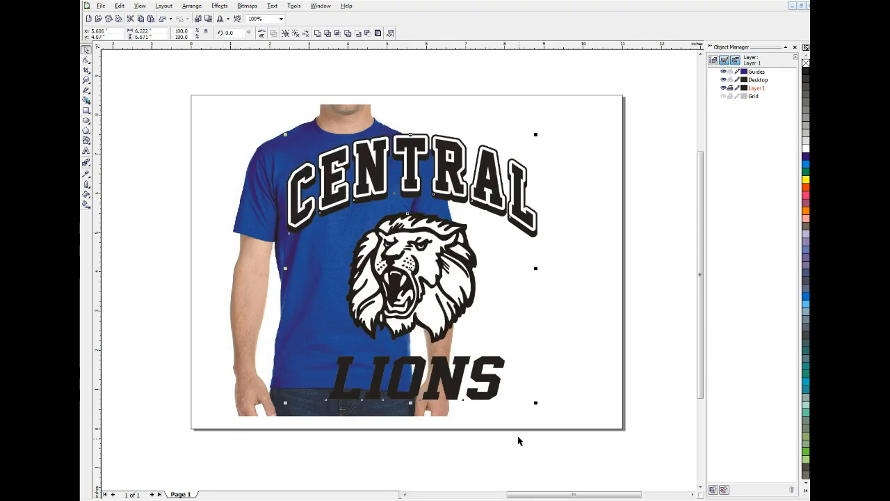
{"action": "left_click_drag", "start_coordinate": [536, 134], "coordinate": [438, 282]}
{"action": "left_click_drag", "start_coordinate": [336, 348], "coordinate": [340, 226]}
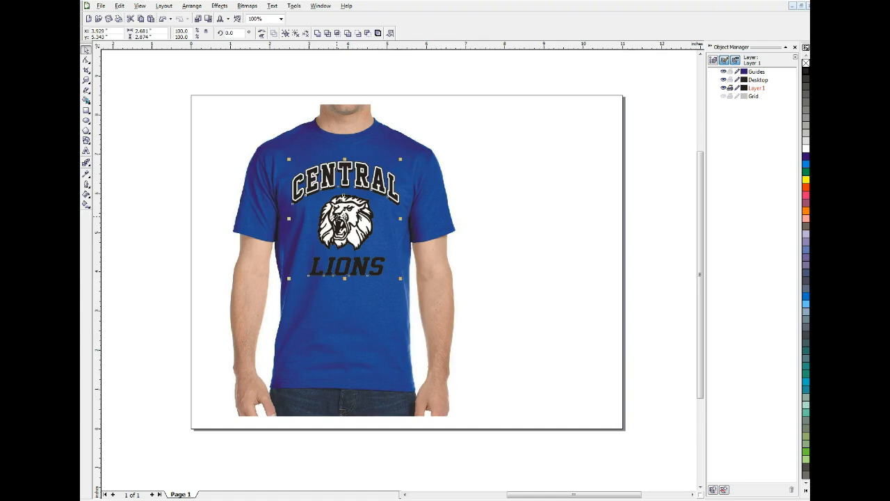
- Nudge the design down about 0.08 inches on the shirt and recolour the CENTRAL lettering gold with blue outlining
{"action": "key", "text": "Down"}
{"action": "key", "text": "Down"}
{"action": "key", "text": "Down"}
{"action": "key", "text": "Down"}
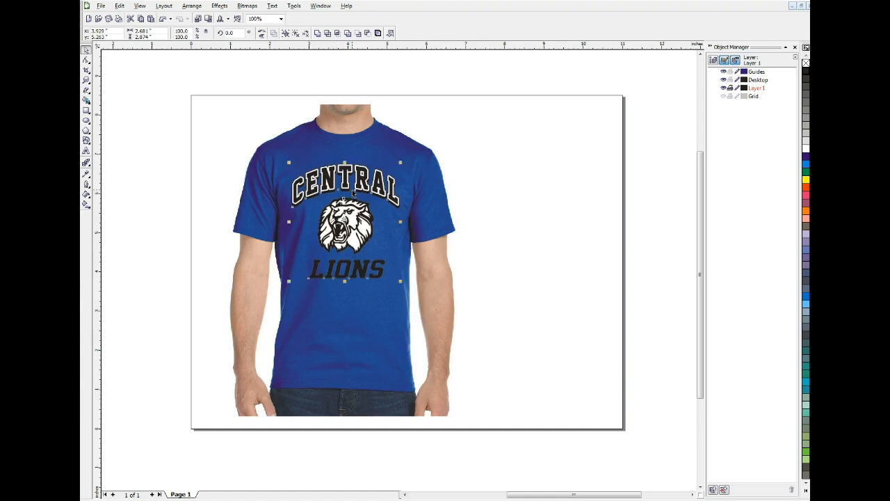
{"action": "left_click", "coordinate": [471, 184]}
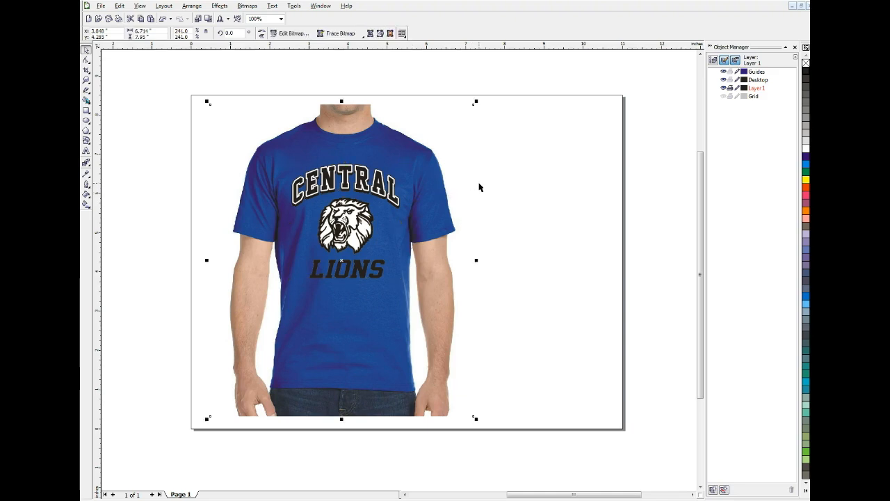
{"action": "left_click", "coordinate": [515, 186]}
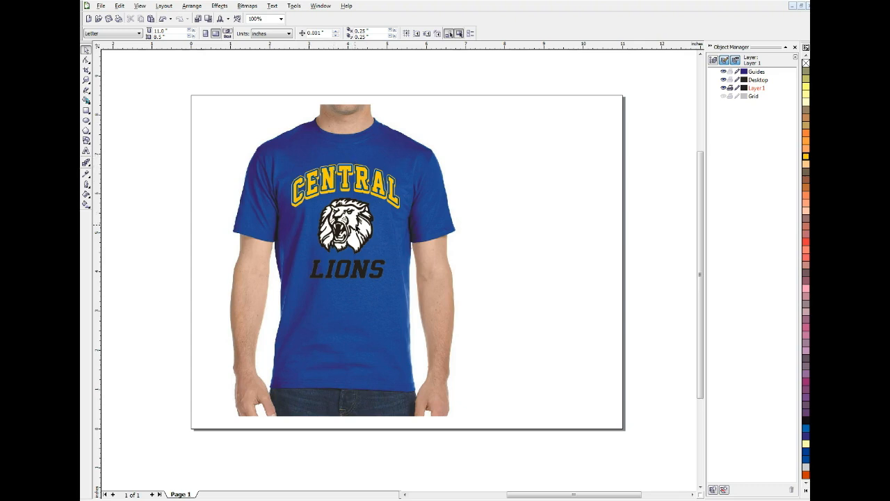
- Zoom to 400% on the lion head, select it and examine its black and white areas against the blue shirt
{"action": "key", "text": "z"}
{"action": "left_click", "coordinate": [347, 224]}
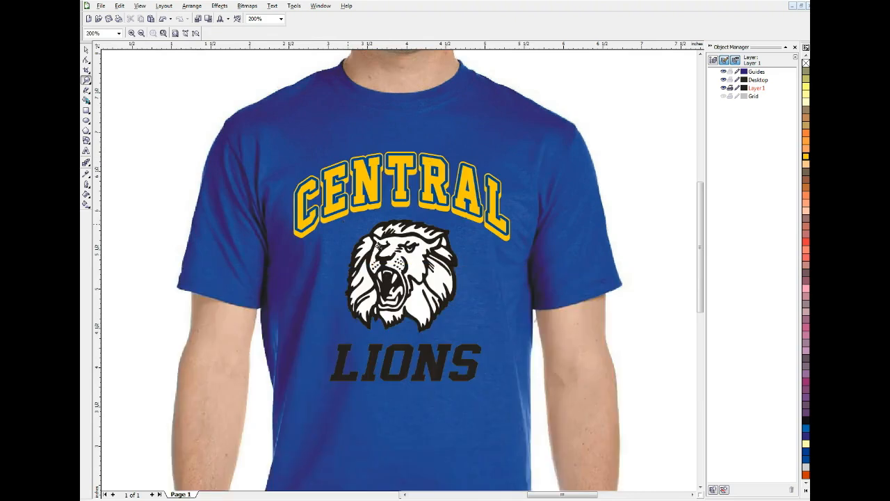
{"action": "left_click", "coordinate": [406, 274]}
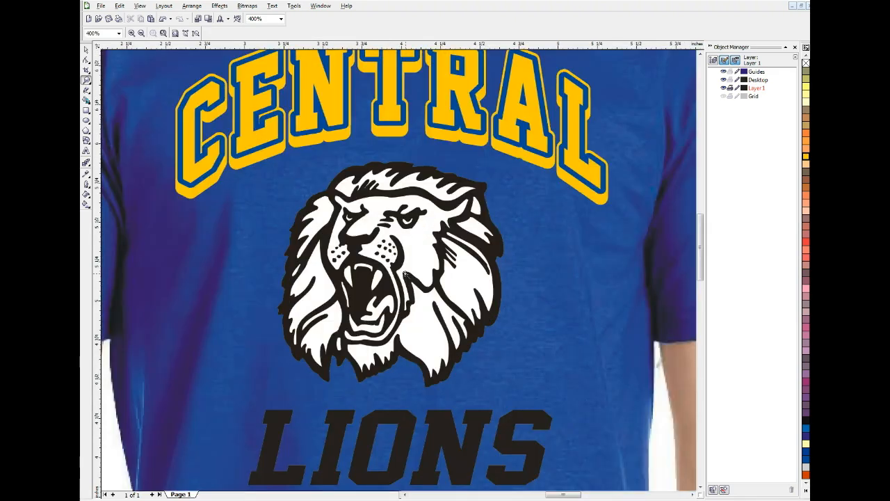
{"action": "left_click", "coordinate": [85, 50]}
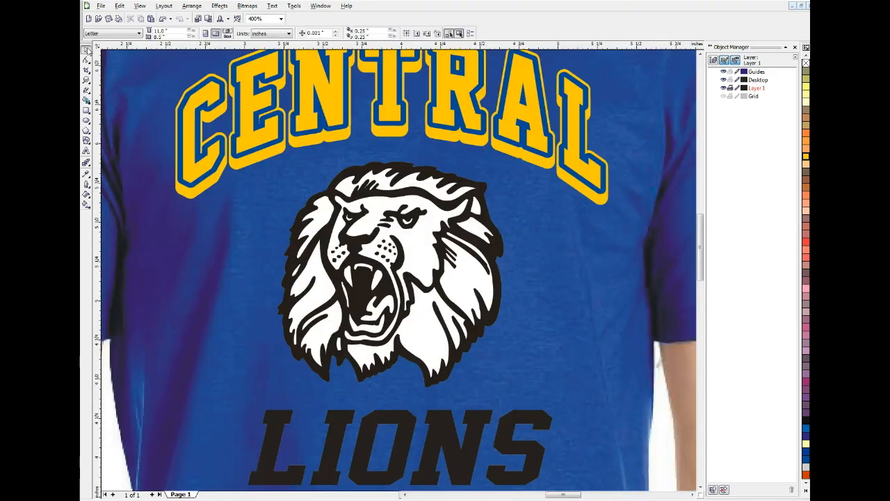
{"action": "left_click", "coordinate": [365, 170]}
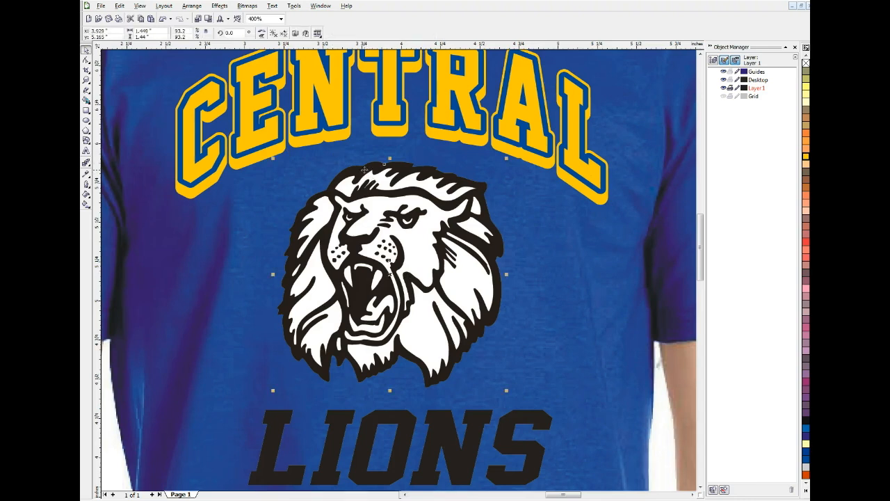
{"action": "left_click", "coordinate": [524, 272]}
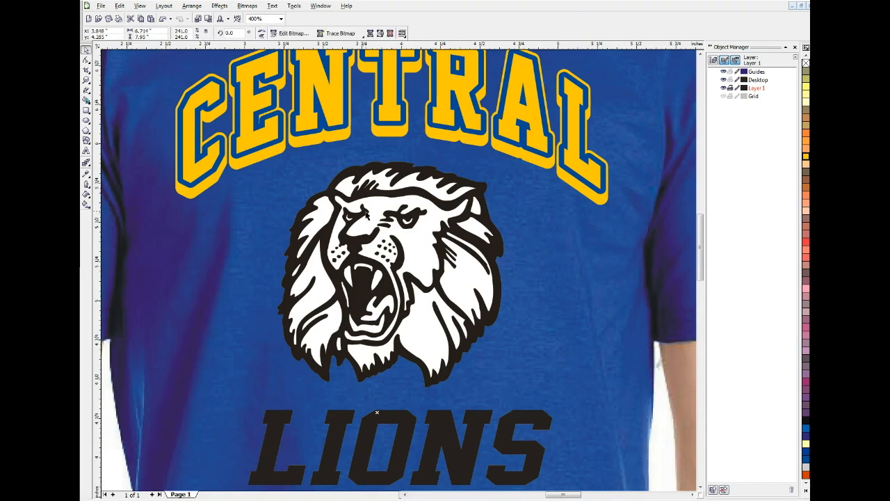
- Set the Eyedropper to Sample Color mode with a 5 x 5 pixel sample size
{"action": "left_click", "coordinate": [87, 176]}
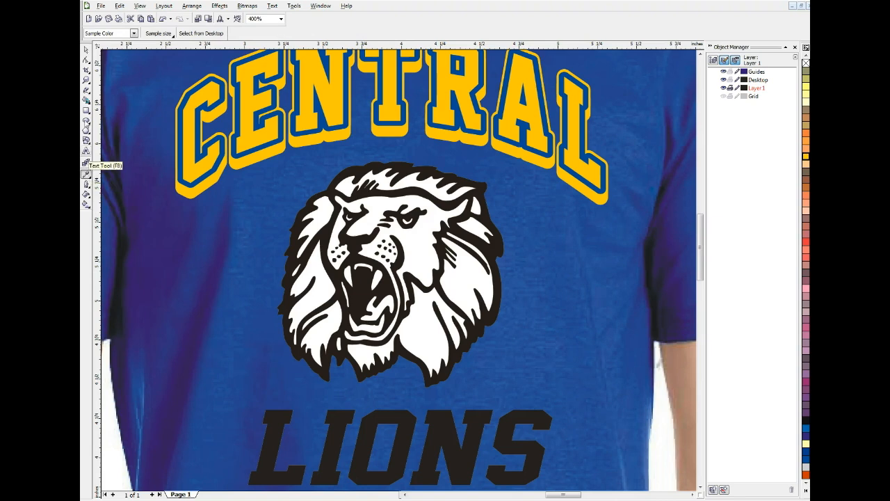
{"action": "left_click", "coordinate": [135, 34]}
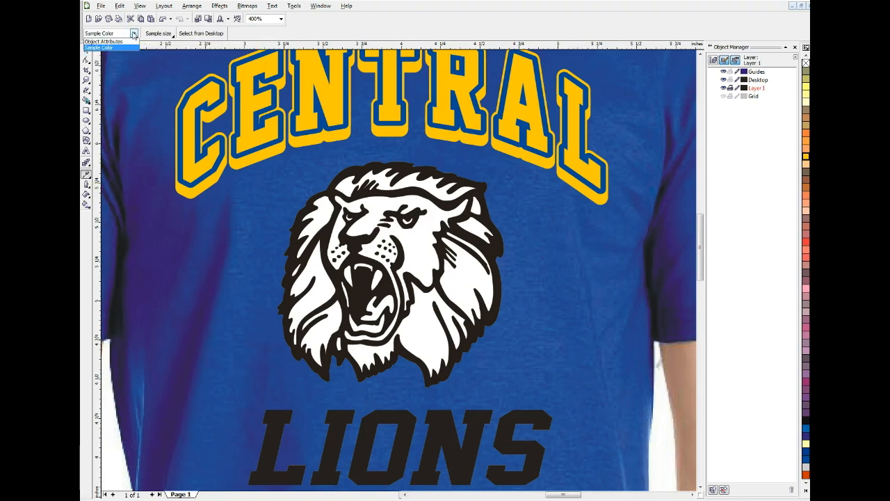
{"action": "left_click", "coordinate": [97, 48]}
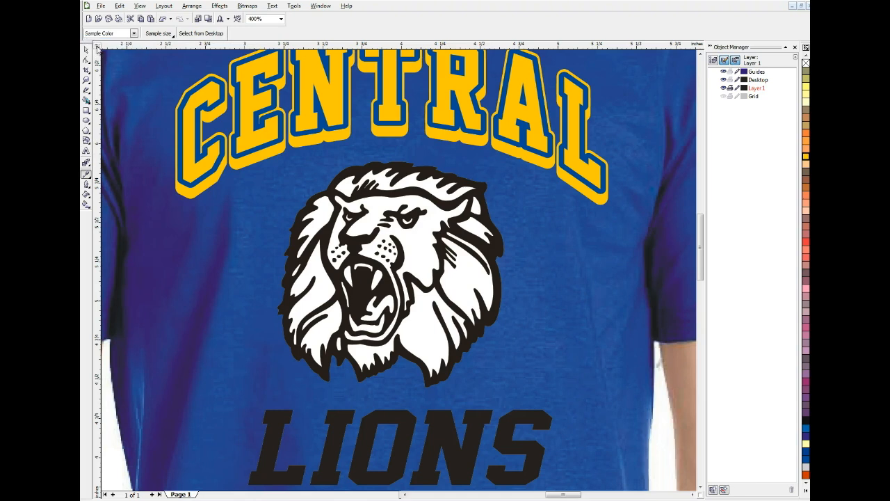
{"action": "left_click", "coordinate": [173, 36]}
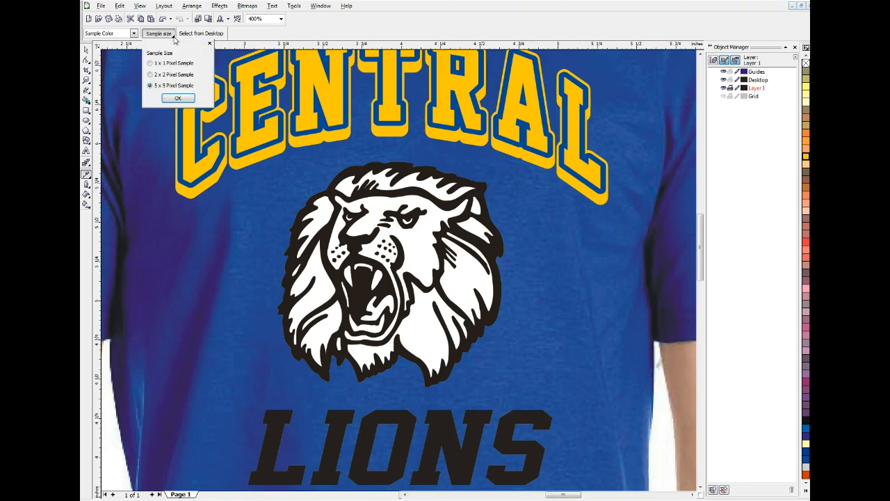
{"action": "left_click", "coordinate": [169, 102]}
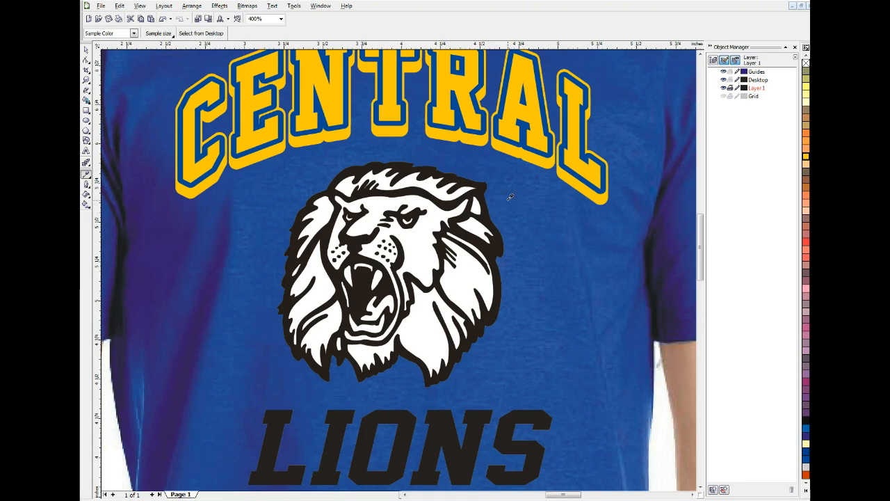
- Fill the lion's white face, forehead, ear and mane sections with the sampled blue
{"action": "left_click", "coordinate": [431, 209]}
{"action": "left_click", "coordinate": [430, 211]}
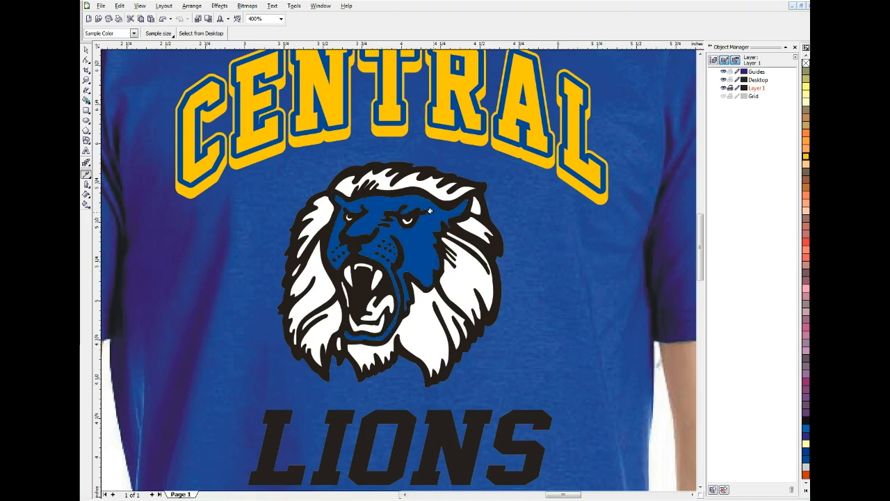
{"action": "left_click", "coordinate": [425, 186]}
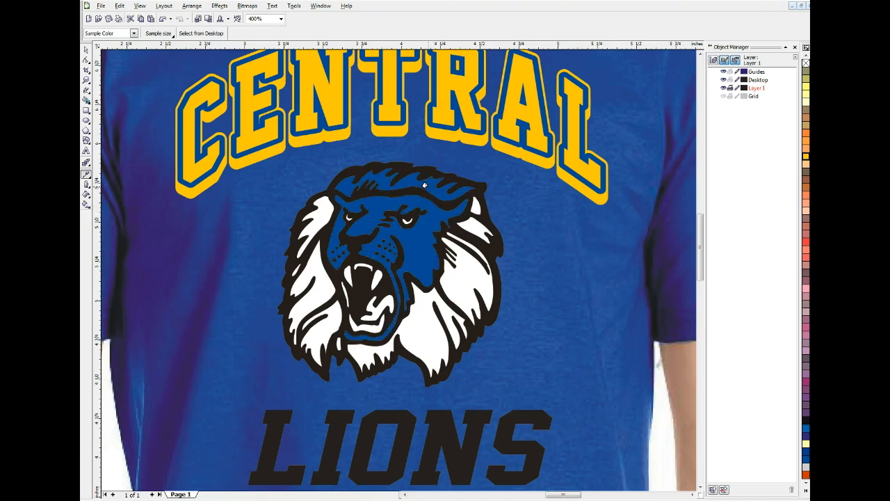
{"action": "left_click", "coordinate": [324, 212]}
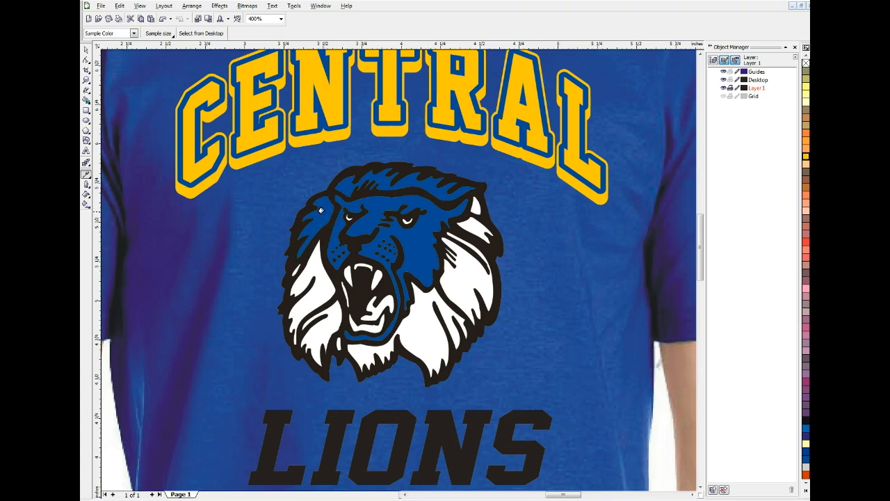
{"action": "left_click", "coordinate": [316, 281]}
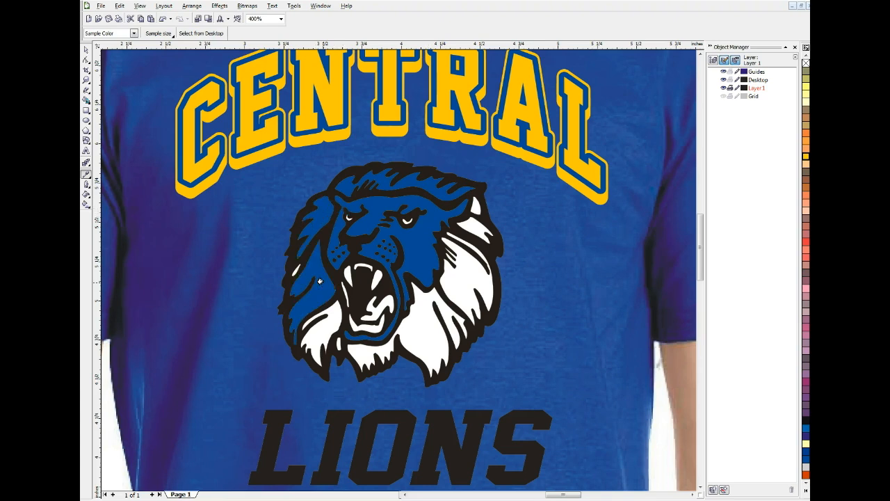
{"action": "left_click", "coordinate": [330, 311]}
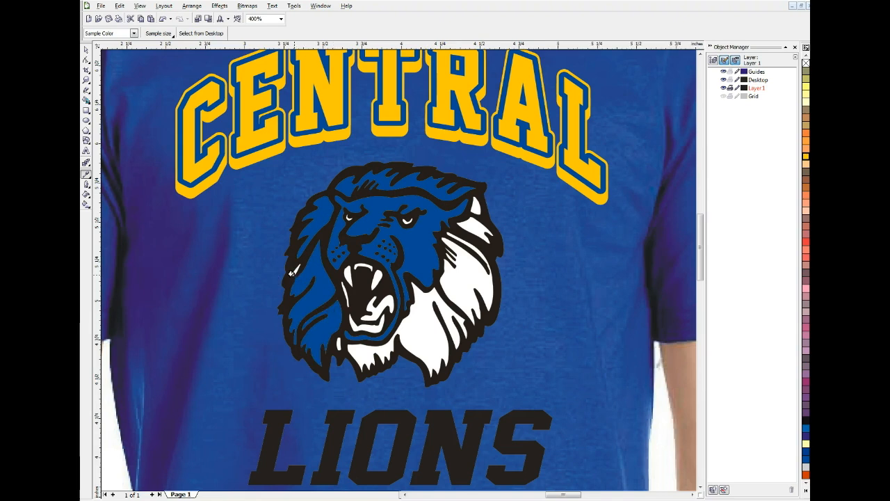
{"action": "left_click", "coordinate": [423, 319]}
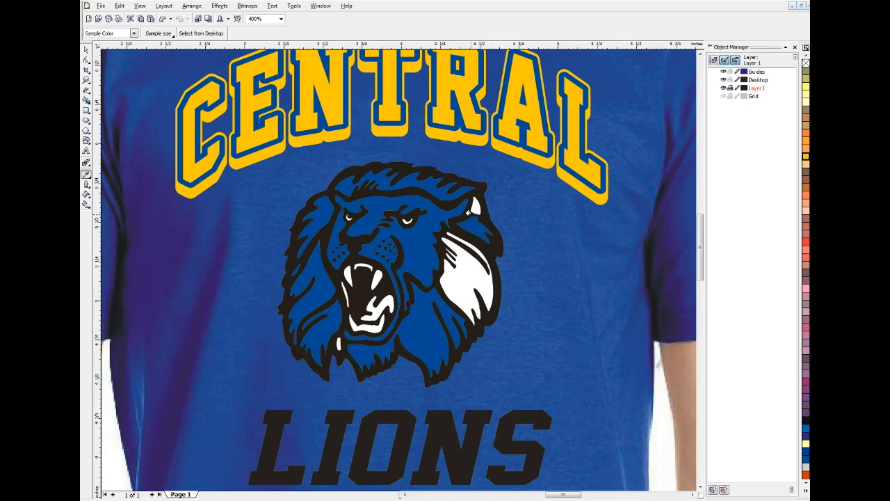
{"action": "left_click", "coordinate": [477, 207]}
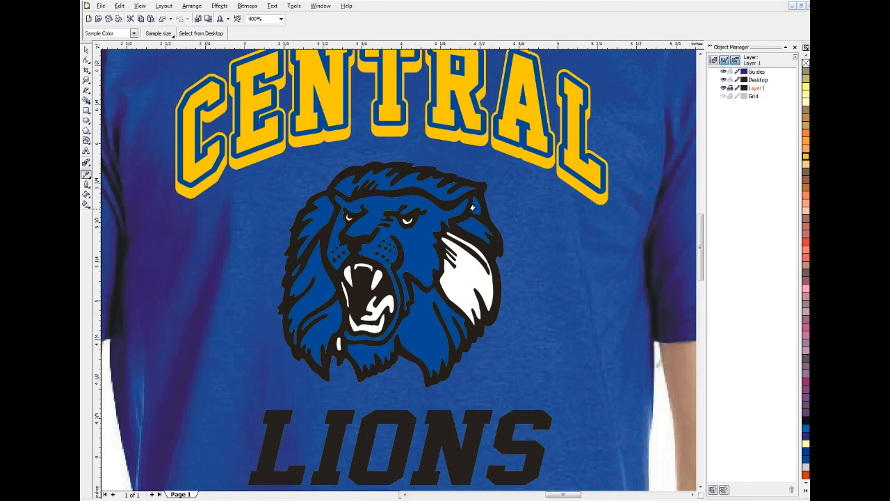
{"action": "left_click", "coordinate": [464, 258]}
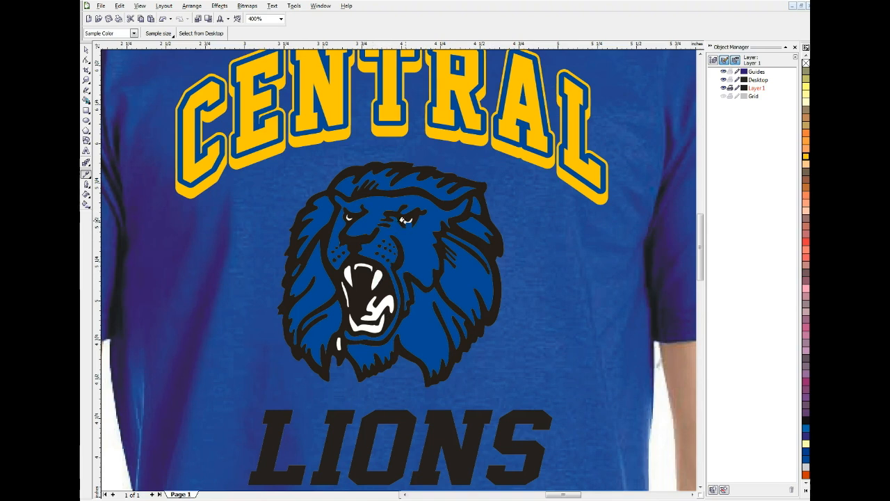
- Fill the lion's remaining white eyes, teeth, tongue and small lower mane tuft with the same blue
{"action": "left_click", "coordinate": [404, 222]}
{"action": "left_click", "coordinate": [366, 267]}
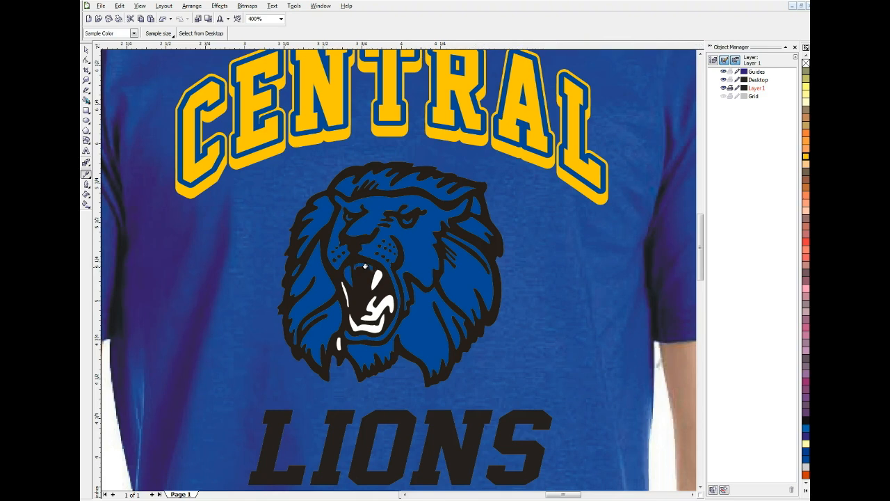
{"action": "left_click", "coordinate": [377, 277]}
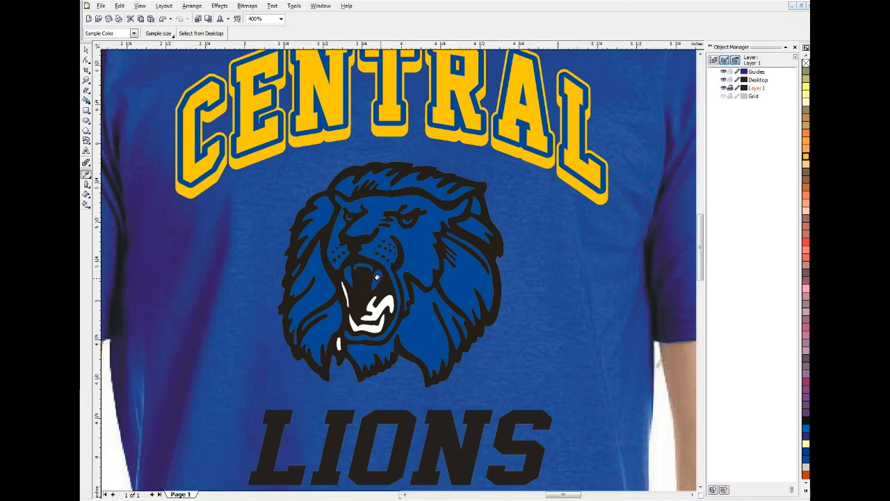
{"action": "left_click", "coordinate": [344, 293]}
{"action": "left_click", "coordinate": [375, 309]}
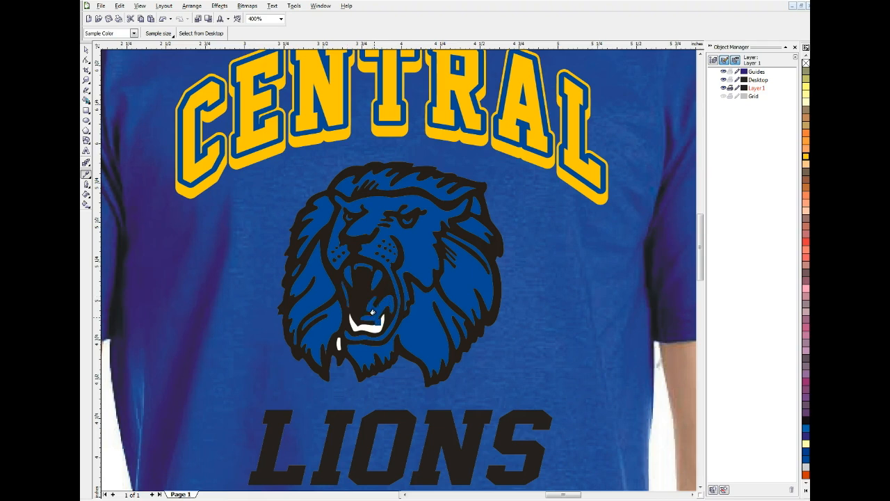
{"action": "left_click", "coordinate": [353, 325]}
{"action": "left_click", "coordinate": [336, 344]}
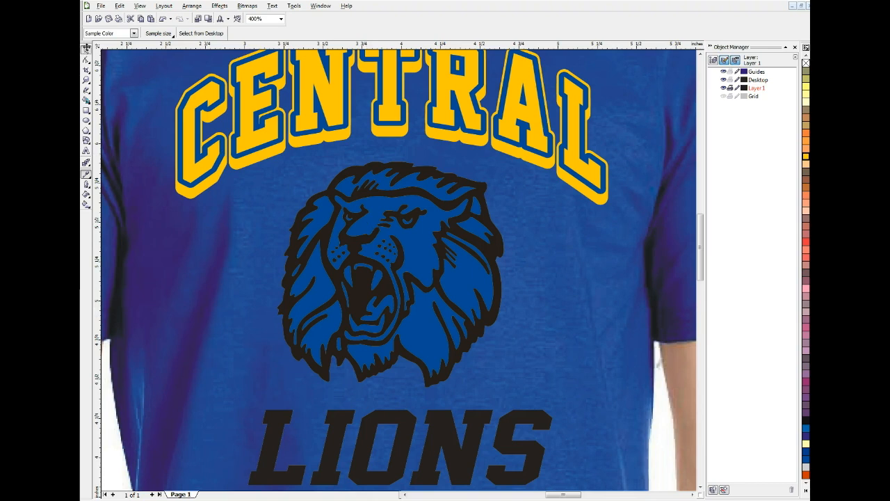
- Recolour the lion's black line work, eye, brow marks and whisker dots, plus the LIONS lettering, gold
{"action": "left_click", "coordinate": [86, 50]}
{"action": "left_click", "coordinate": [399, 194]}
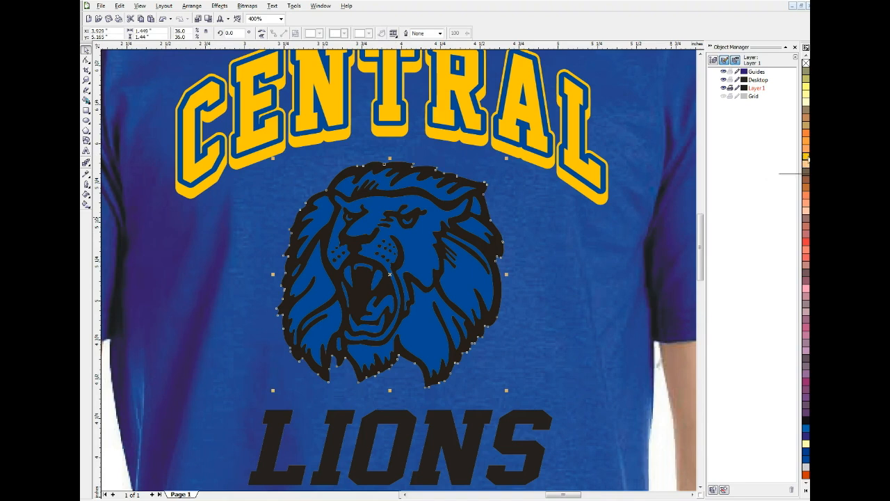
{"action": "left_click", "coordinate": [806, 158]}
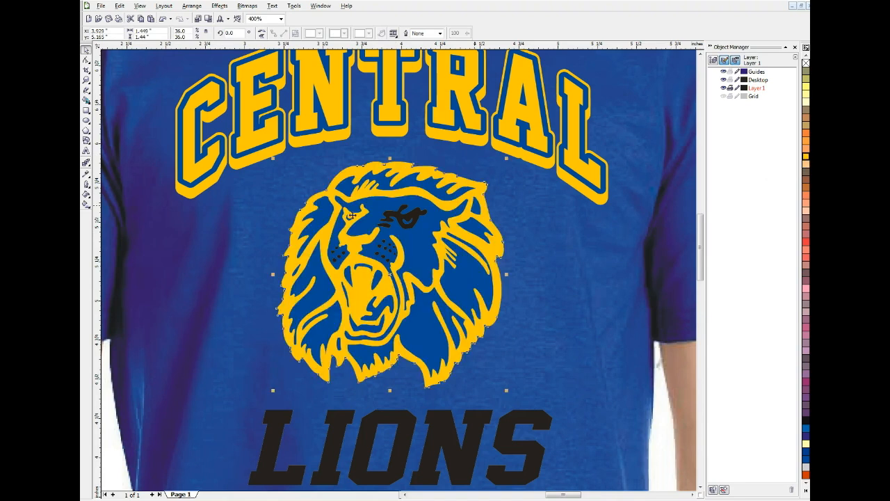
{"action": "left_click", "coordinate": [399, 212]}
{"action": "left_click", "coordinate": [386, 224], "text": "shift"}
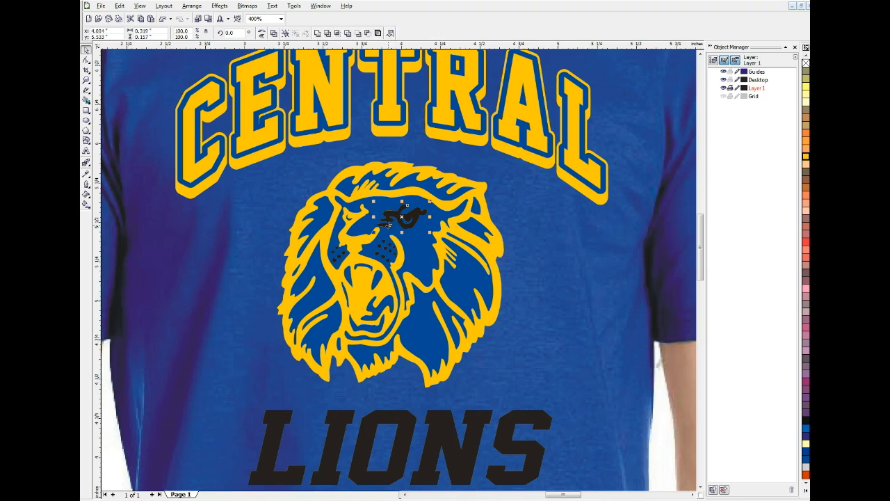
{"action": "left_click", "coordinate": [806, 159]}
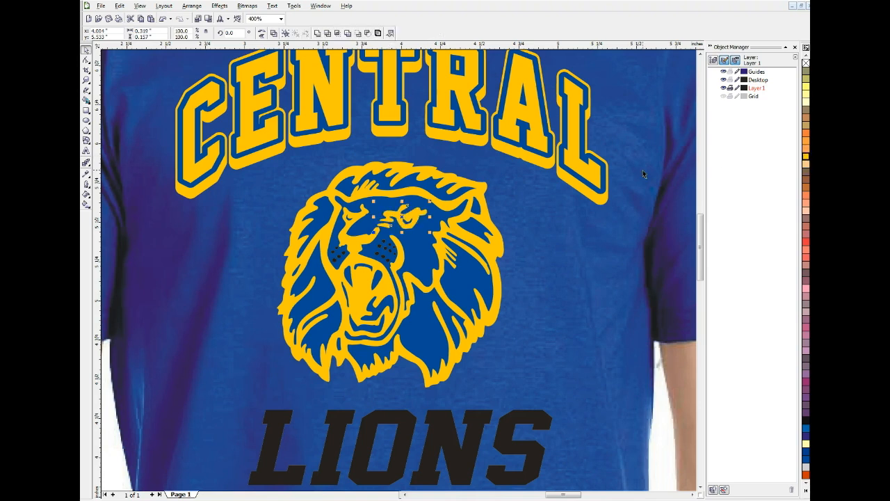
{"action": "left_click", "coordinate": [548, 219]}
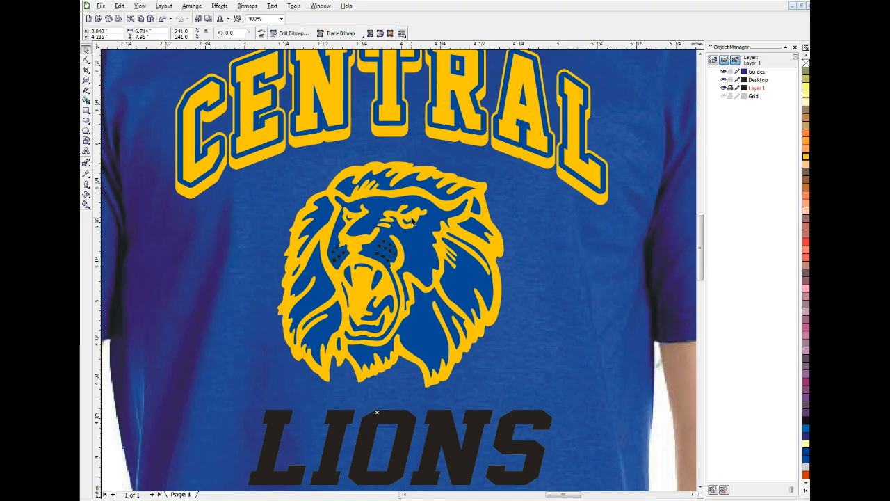
{"action": "scroll", "coordinate": [388, 320], "scroll_direction": "down", "scroll_amount": 2}
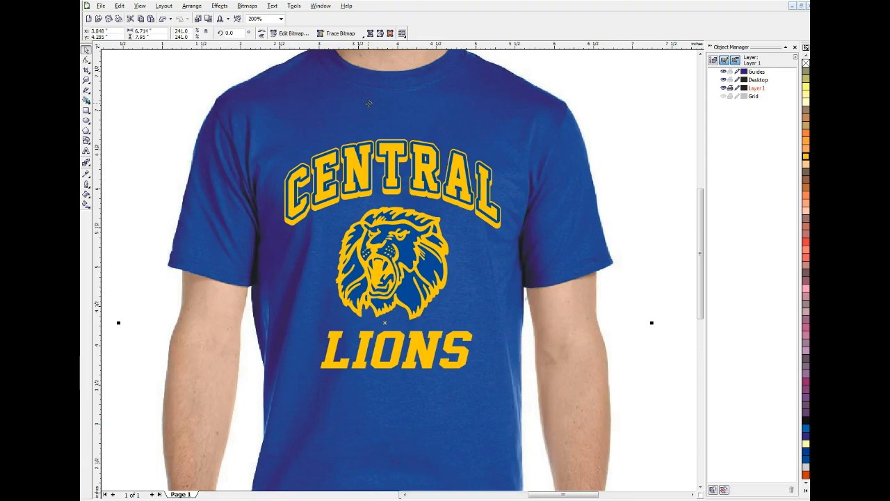
{"action": "left_click", "coordinate": [104, 83]}
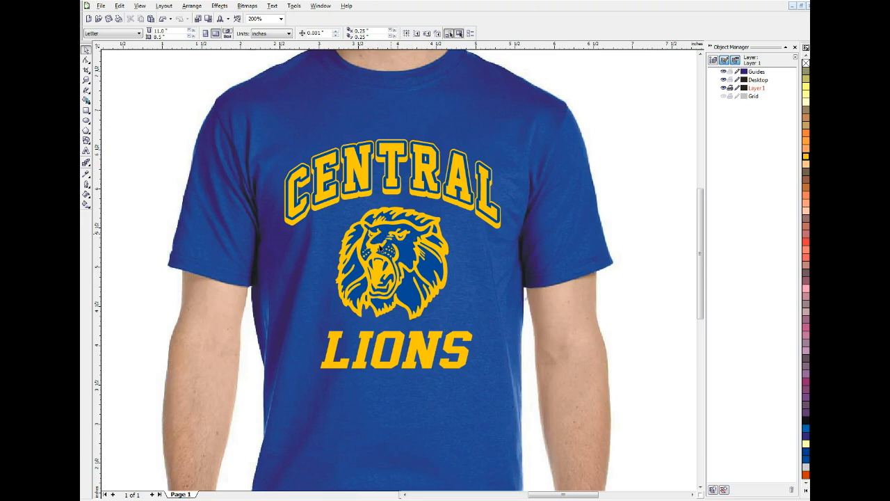
- Recolour the lion's main line work, eye and brow marks red
{"action": "left_click", "coordinate": [380, 273]}
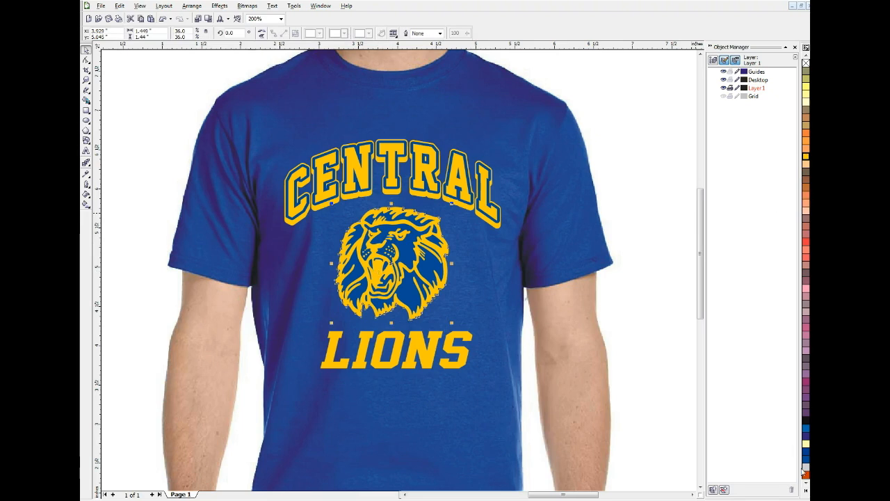
{"action": "left_click", "coordinate": [806, 243]}
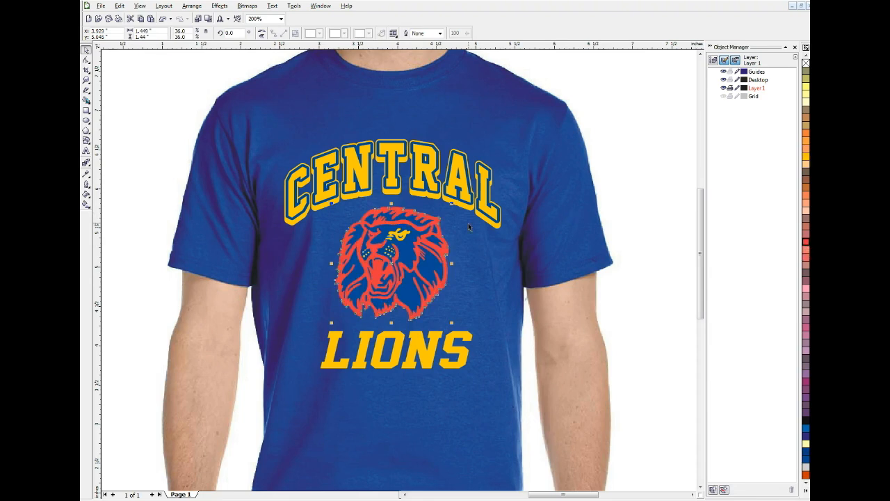
{"action": "left_click", "coordinate": [397, 235]}
{"action": "left_click", "coordinate": [804, 242]}
{"action": "left_click", "coordinate": [389, 241]}
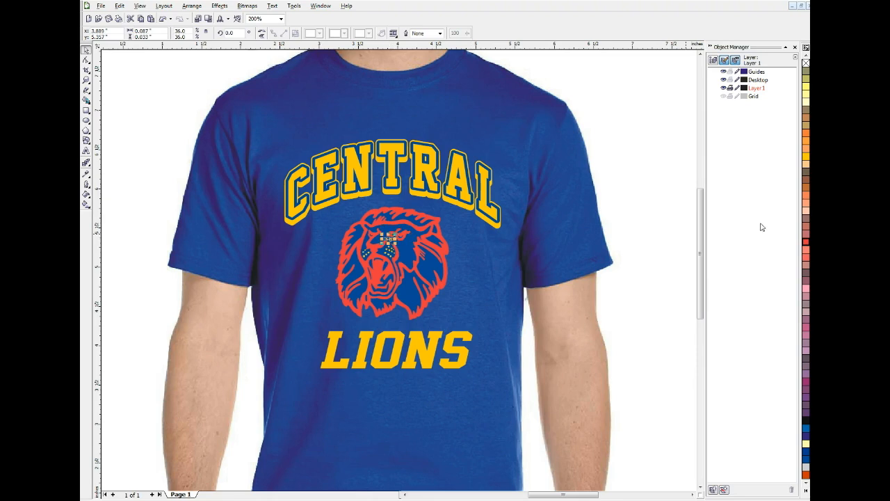
- Lock the shirt photo in place and recolour the lion's whisker dots red
{"action": "left_click", "coordinate": [350, 98]}
{"action": "left_click", "coordinate": [191, 6]}
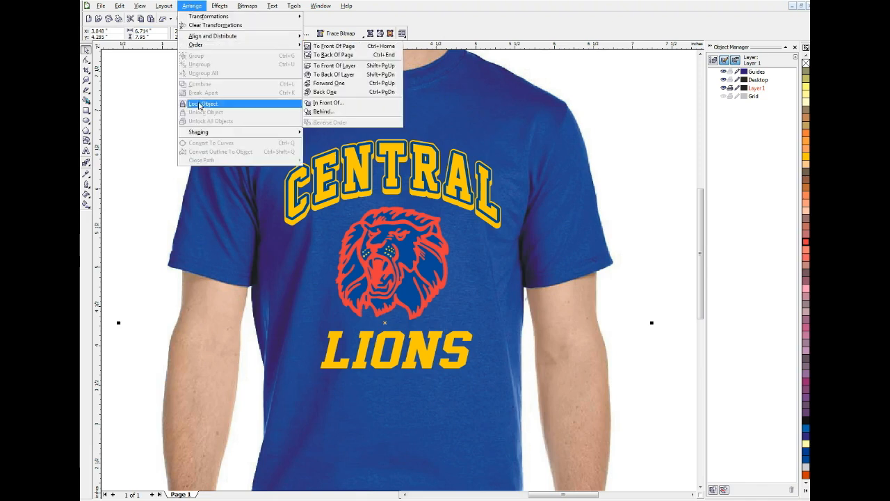
{"action": "left_click", "coordinate": [198, 103]}
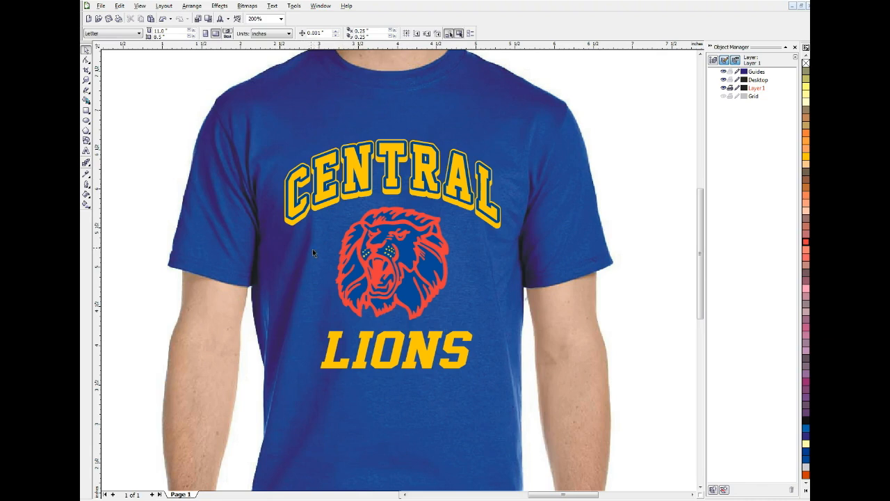
{"action": "left_click_drag", "start_coordinate": [334, 247], "coordinate": [402, 262]}
{"action": "left_click", "coordinate": [805, 243]}
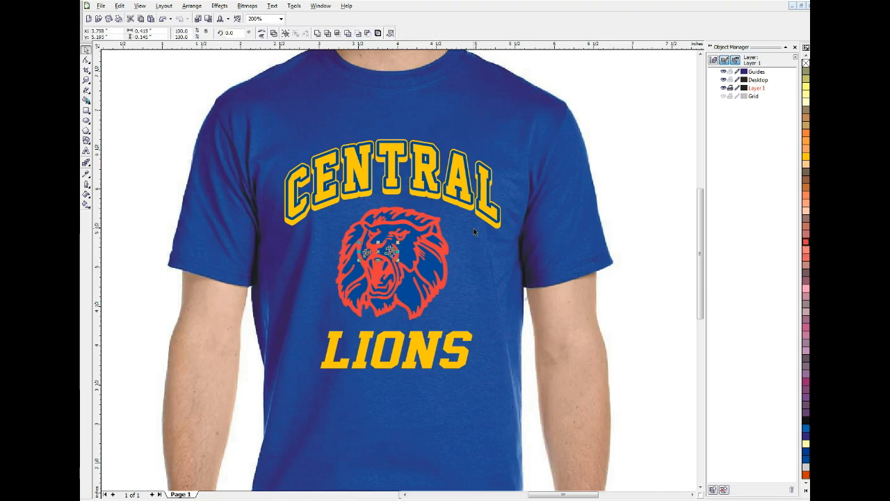
- Combine the lion head's pieces into one red silhouette and send it behind the blue artwork
{"action": "left_click_drag", "start_coordinate": [261, 200], "coordinate": [473, 335]}
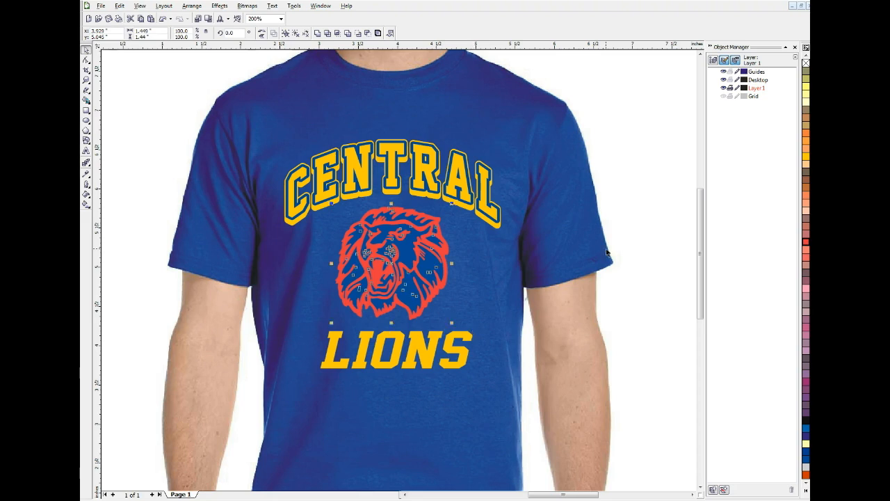
{"action": "left_click", "coordinate": [807, 242]}
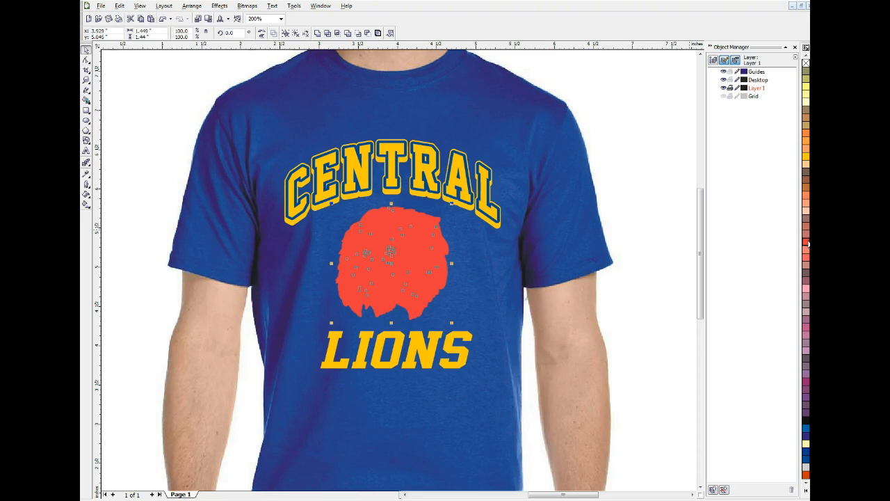
{"action": "key", "text": "ctrl+l"}
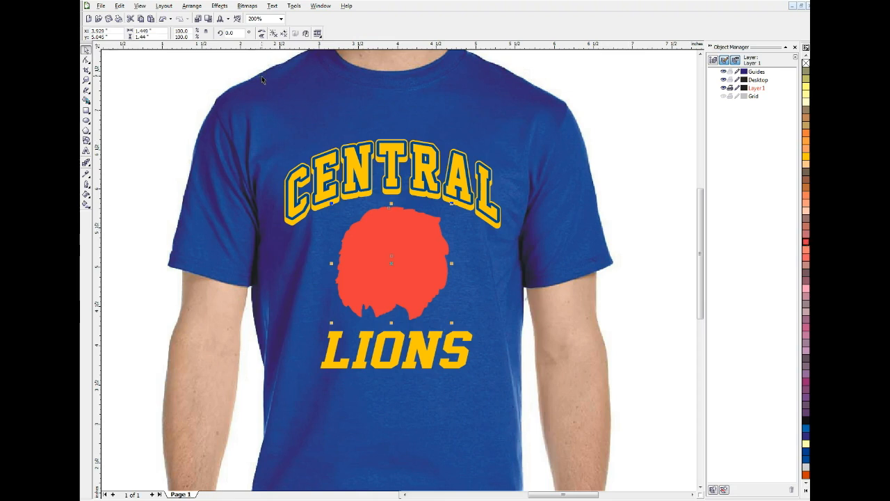
{"action": "key", "text": "ctrl+Page_Down"}
{"action": "key", "text": "ctrl+Page_Down"}
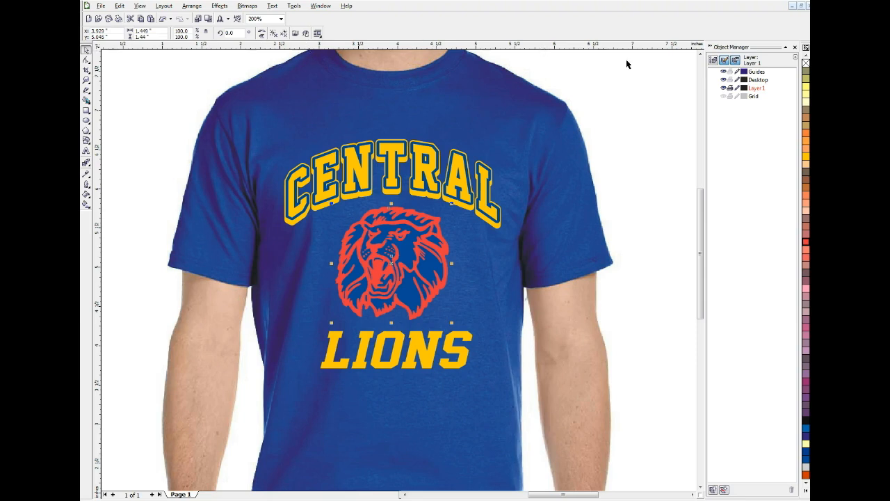
- Give the red lion shape a gold outline 7 points wide with rounded corners that scales with the image
{"action": "left_click", "coordinate": [806, 158]}
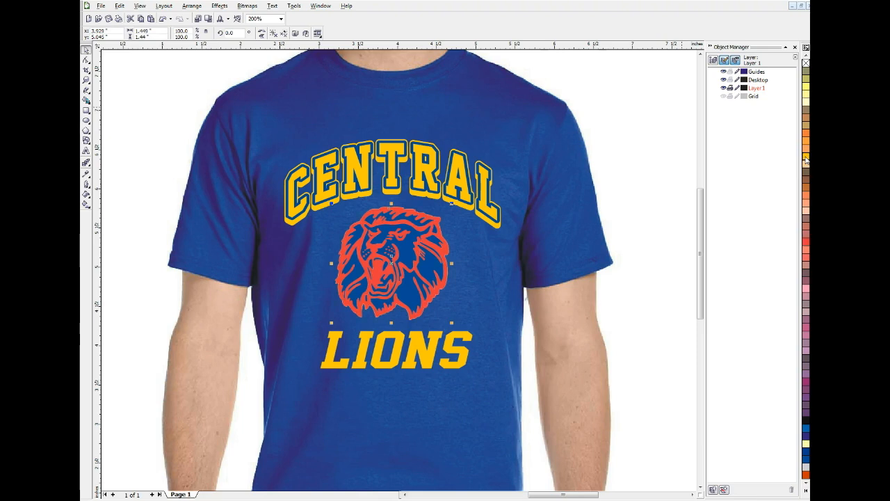
{"action": "key", "text": "F12"}
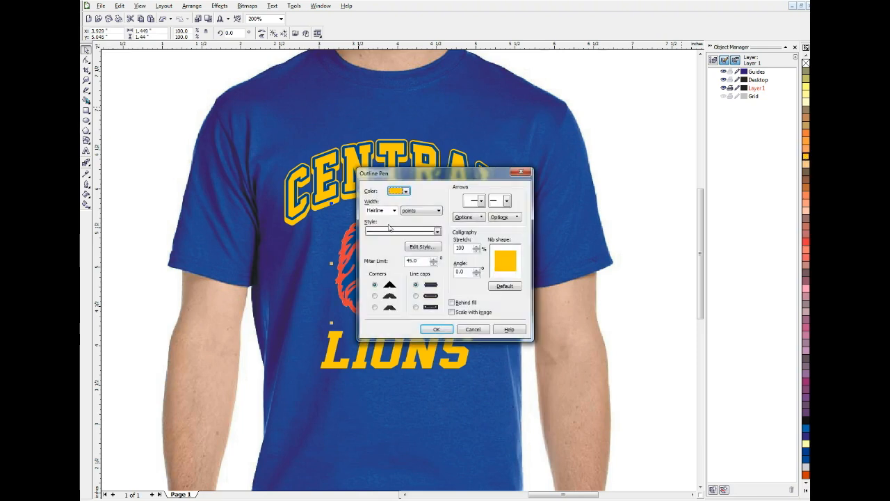
{"action": "left_click", "coordinate": [379, 211]}
{"action": "type", "text": "7"}
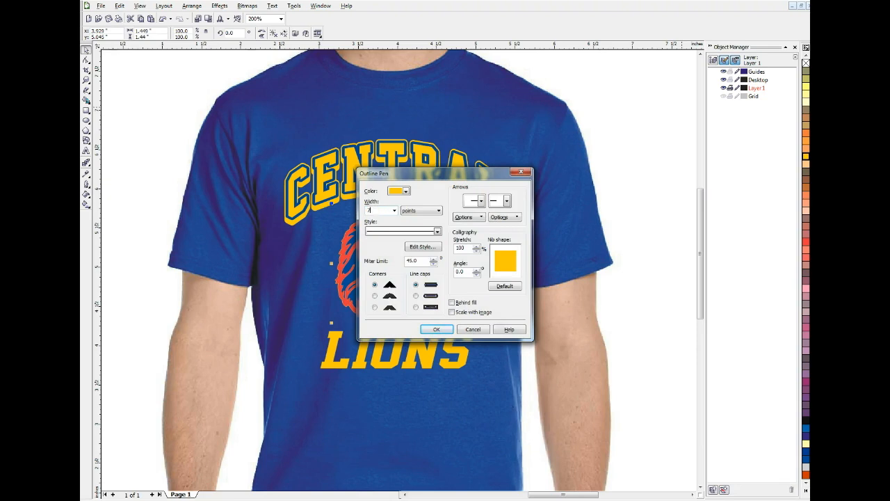
{"action": "left_click", "coordinate": [375, 295]}
{"action": "left_click", "coordinate": [452, 303]}
{"action": "left_click", "coordinate": [452, 312]}
{"action": "left_click", "coordinate": [443, 331]}
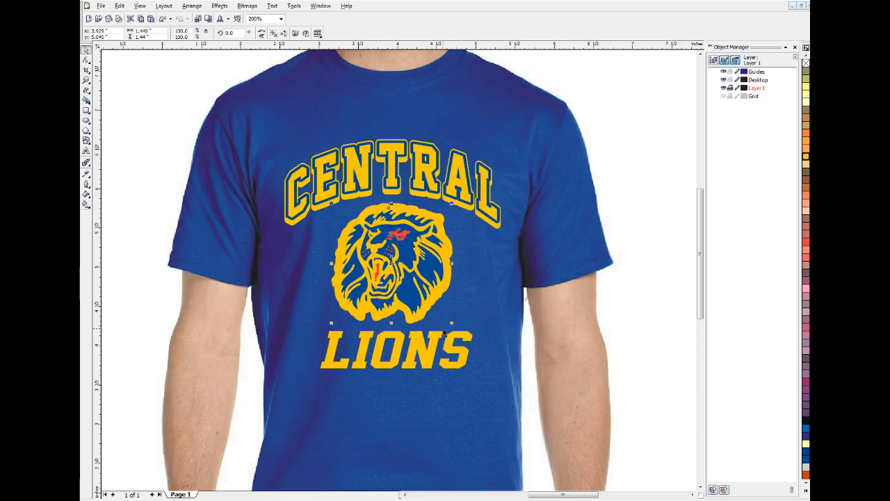
- Reduce the lion's gold outline width to 5 points and finally to 4 points
{"action": "key", "text": "F12"}
{"action": "double_click", "coordinate": [380, 210]}
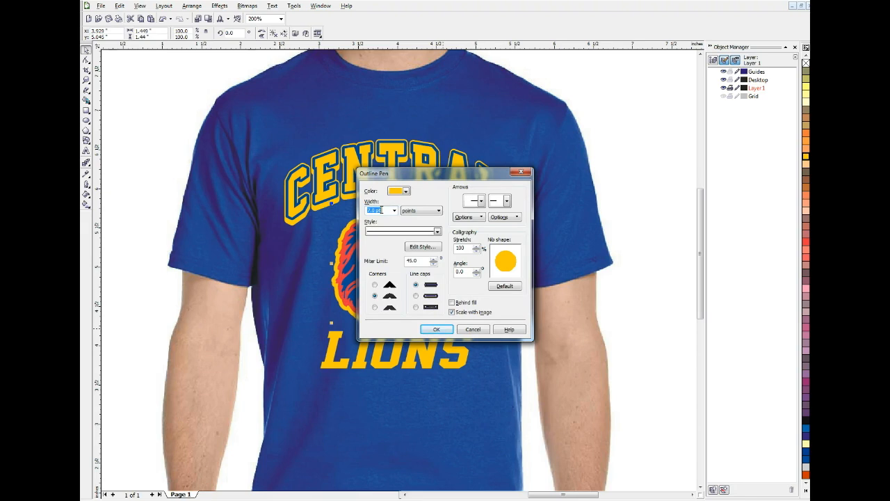
{"action": "type", "text": "5"}
{"action": "key", "text": "Return"}
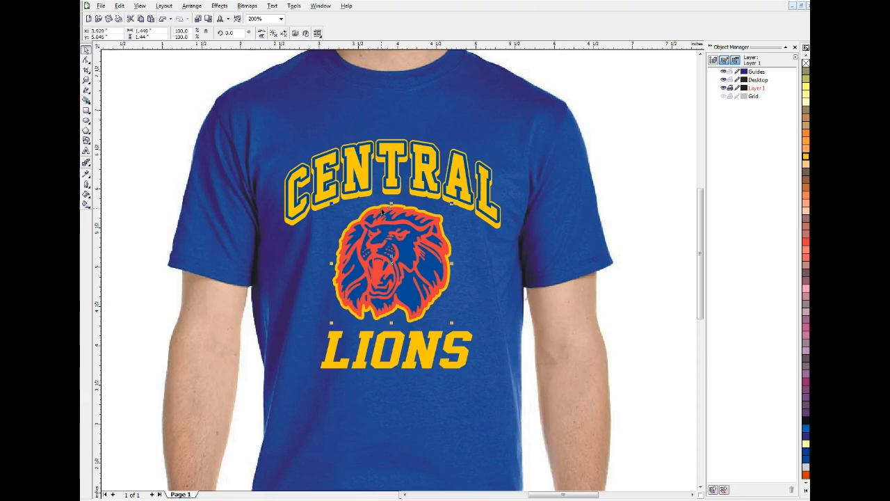
{"action": "key", "text": "F12"}
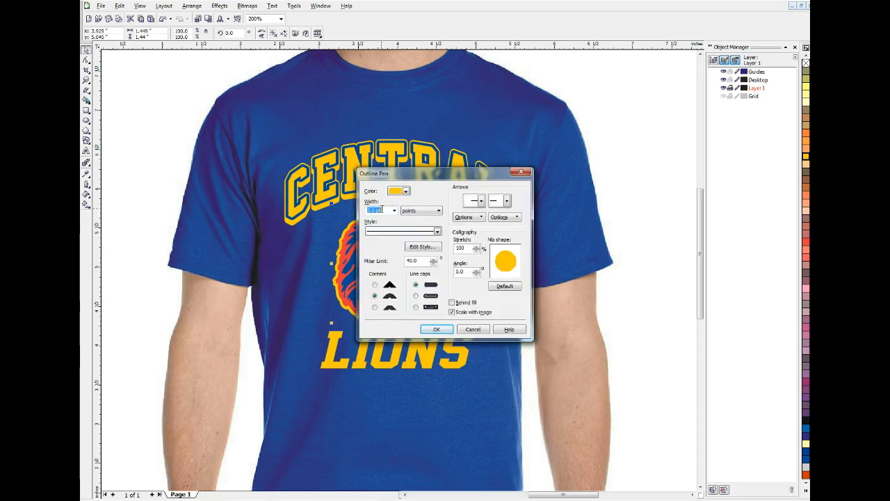
{"action": "type", "text": "4"}
{"action": "key", "text": "Return"}
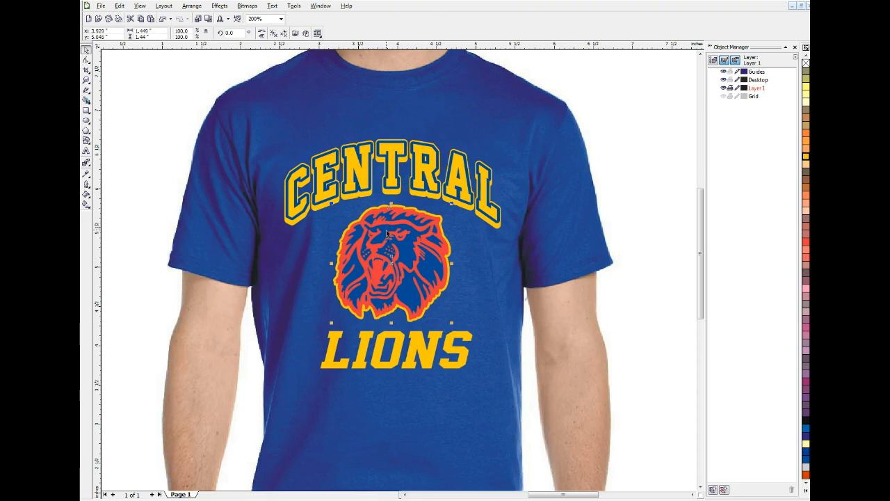
- Recolour the lion's blue face area and both eye whites gold
{"action": "left_click", "coordinate": [405, 252]}
{"action": "left_click", "coordinate": [805, 157]}
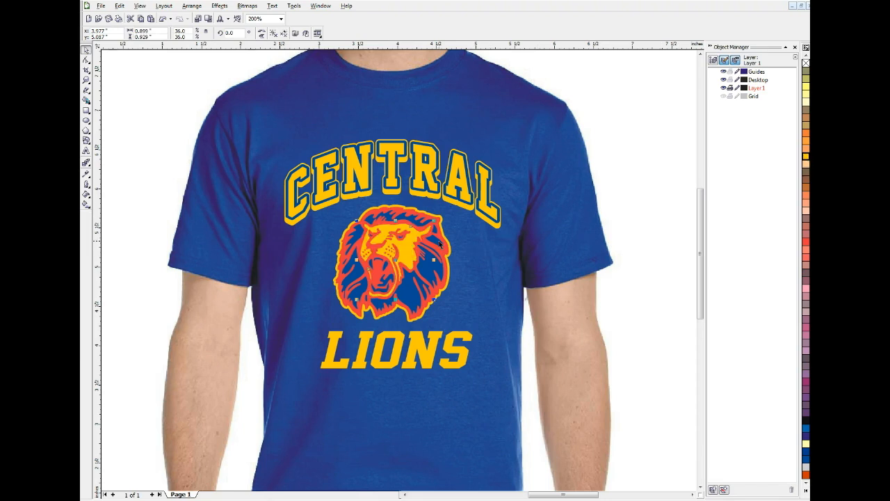
{"action": "left_click", "coordinate": [399, 238]}
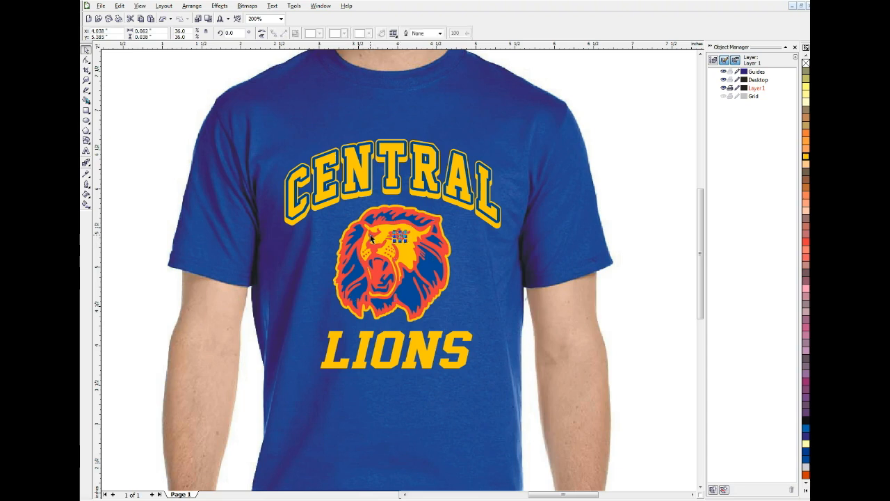
{"action": "left_click", "coordinate": [371, 239], "text": "shift"}
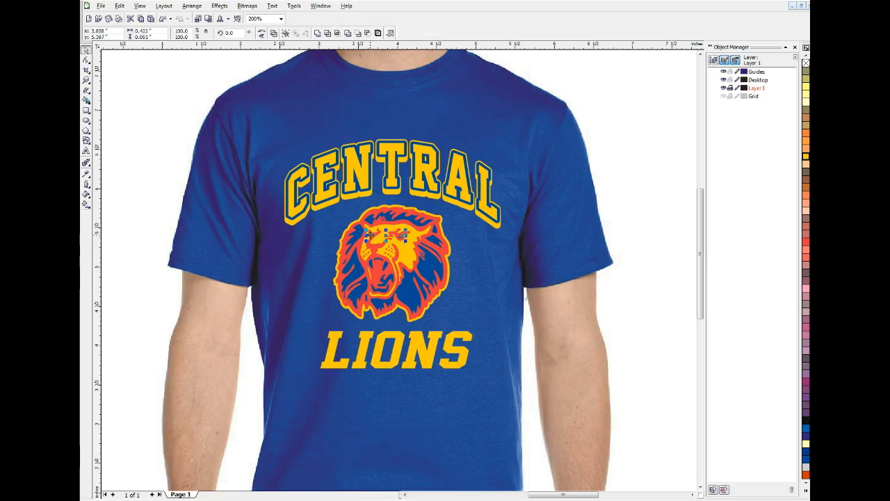
{"action": "left_click", "coordinate": [805, 157]}
{"action": "left_click", "coordinate": [311, 243]}
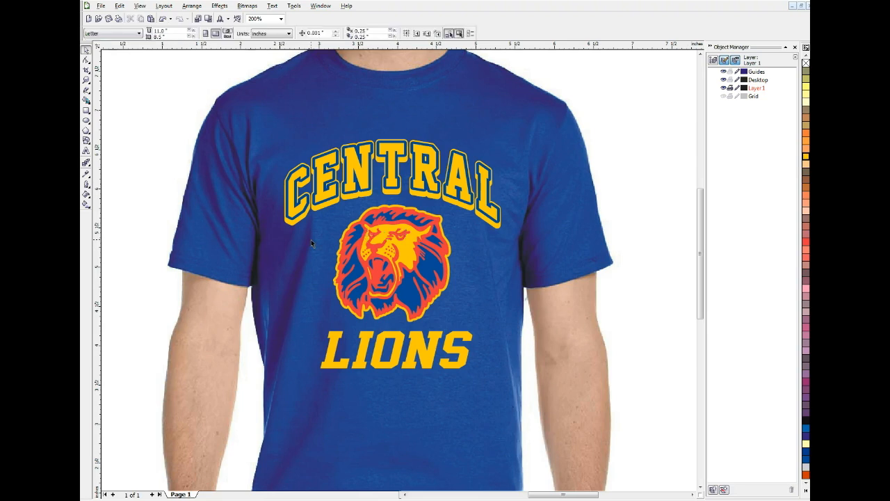
- Fill the lion's blue mane sections with the same gold
{"action": "left_click_drag", "start_coordinate": [311, 238], "coordinate": [357, 244]}
{"action": "left_click", "coordinate": [359, 235]}
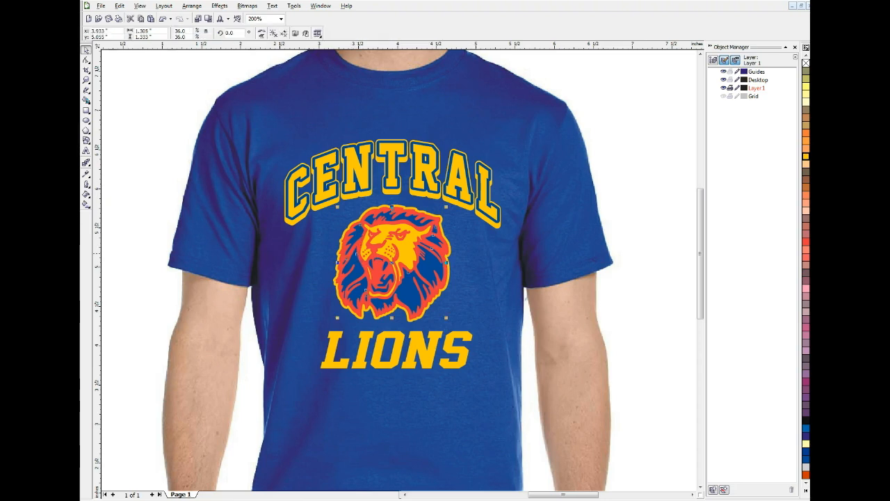
{"action": "left_click", "coordinate": [806, 157]}
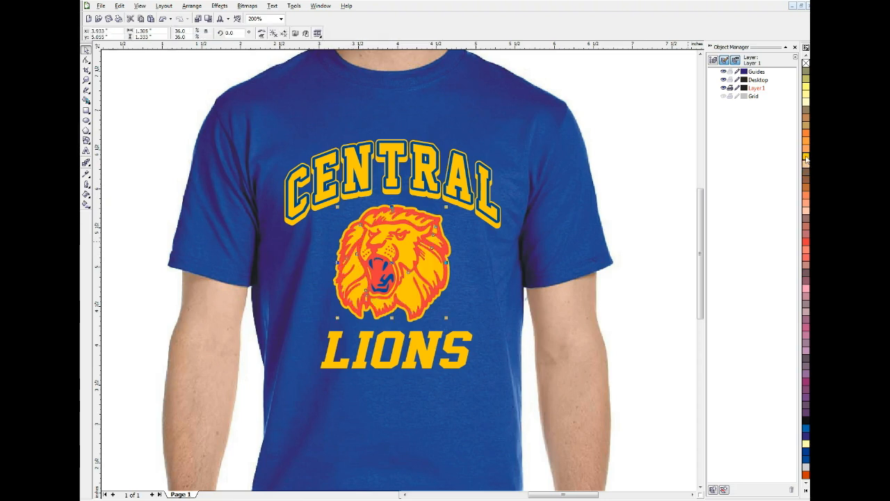
- Fill the remaining blue teeth, tongue and mouth details of the lion gold
{"action": "left_click_drag", "start_coordinate": [293, 264], "coordinate": [413, 302]}
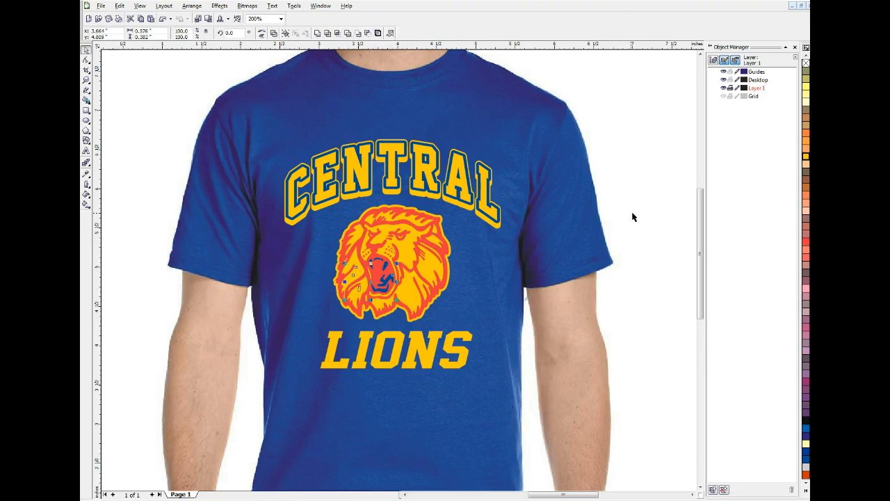
{"action": "left_click", "coordinate": [806, 164]}
{"action": "left_click", "coordinate": [384, 265]}
{"action": "left_click", "coordinate": [376, 259]}
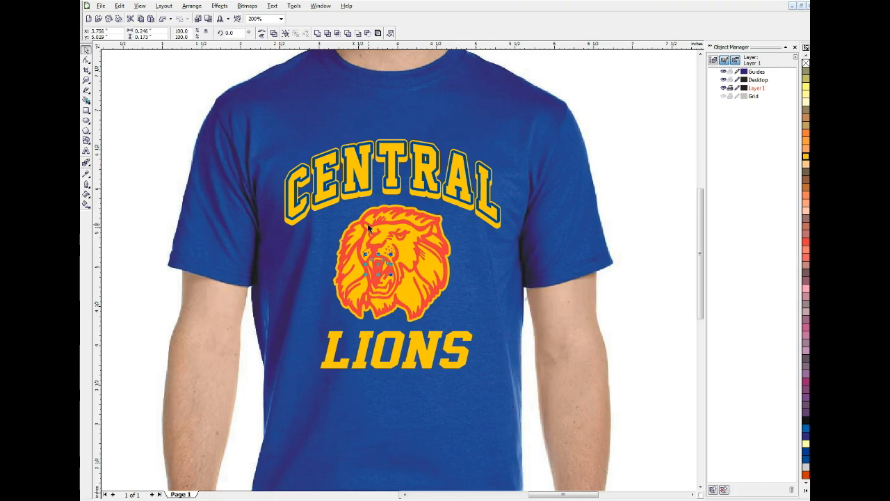
{"action": "key", "text": "Escape"}
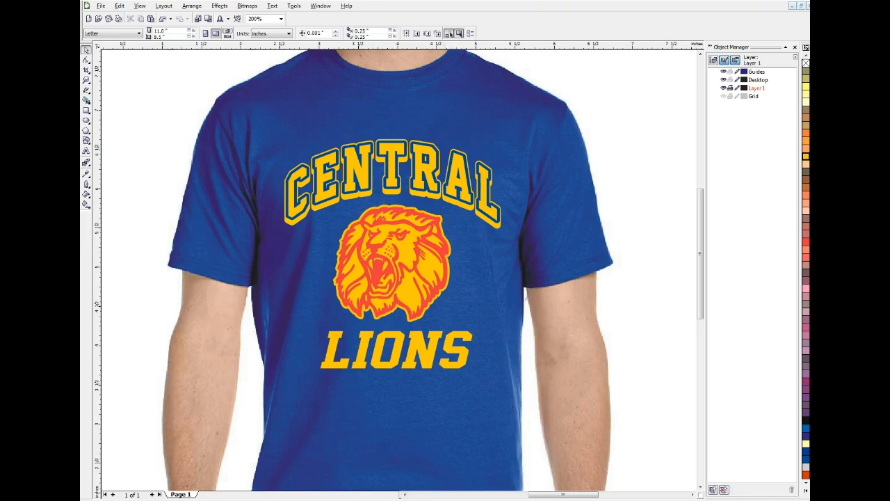
- Sample the artwork's blue and apply it to the lion's red line work, eye and brow marks
{"action": "left_click", "coordinate": [86, 174]}
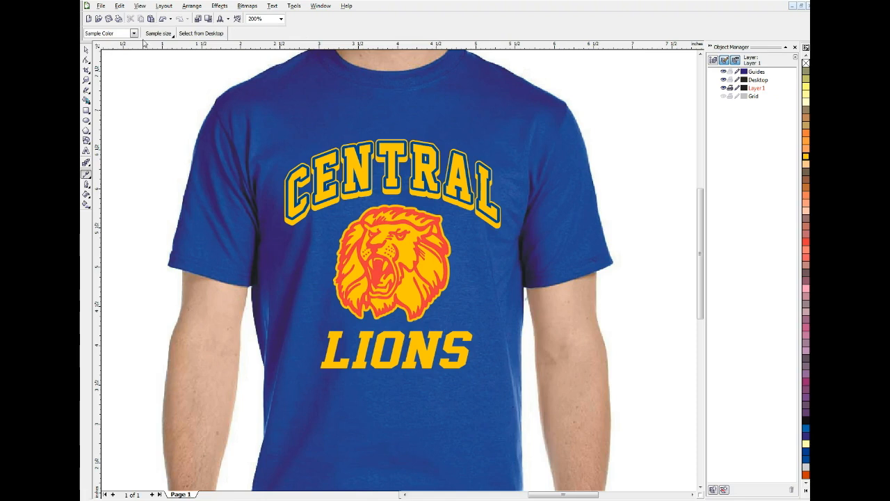
{"action": "left_click", "coordinate": [436, 232]}
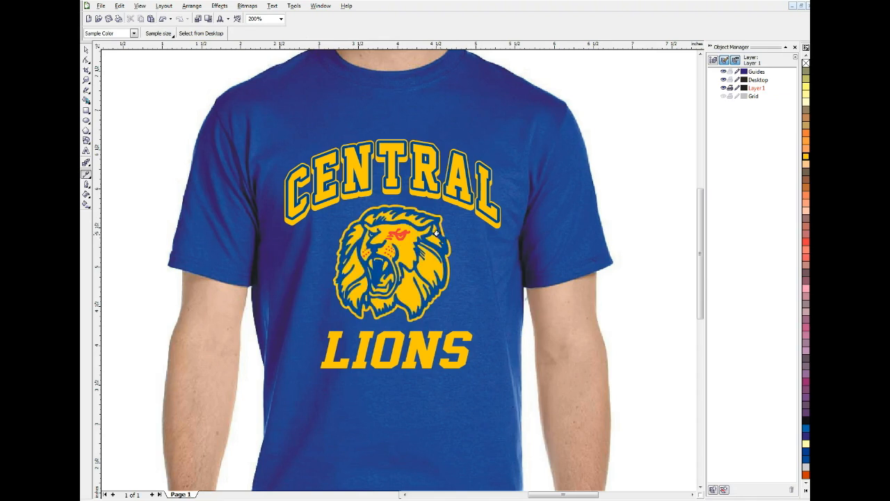
{"action": "left_click", "coordinate": [396, 235]}
{"action": "left_click", "coordinate": [394, 233]}
{"action": "key", "text": "ctrl+z"}
{"action": "left_click", "coordinate": [390, 232]}
- Apply the sampled blue to the red whisker dots on the lion's left cheek as seen, beside the nose
{"action": "key", "text": "z"}
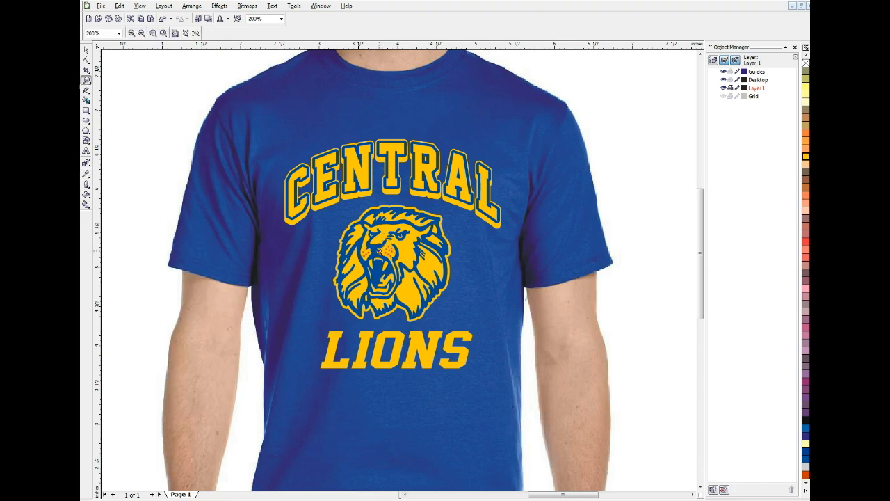
{"action": "left_click", "coordinate": [381, 251]}
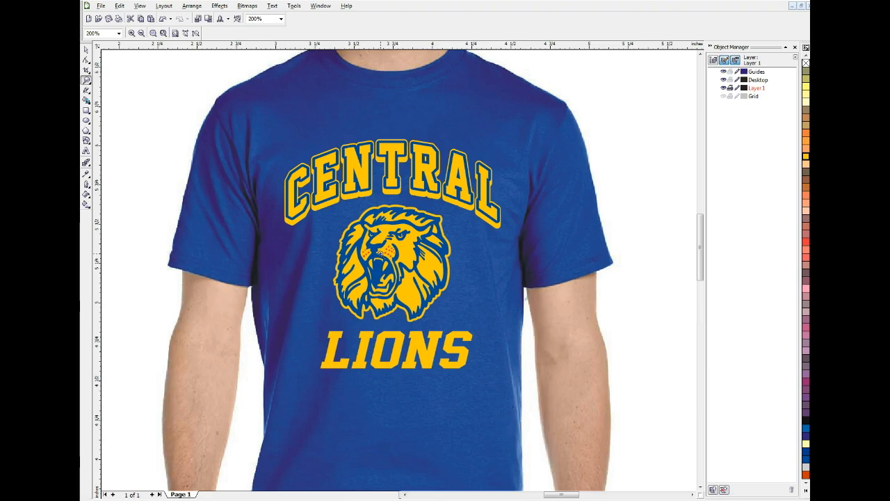
{"action": "left_click", "coordinate": [381, 252]}
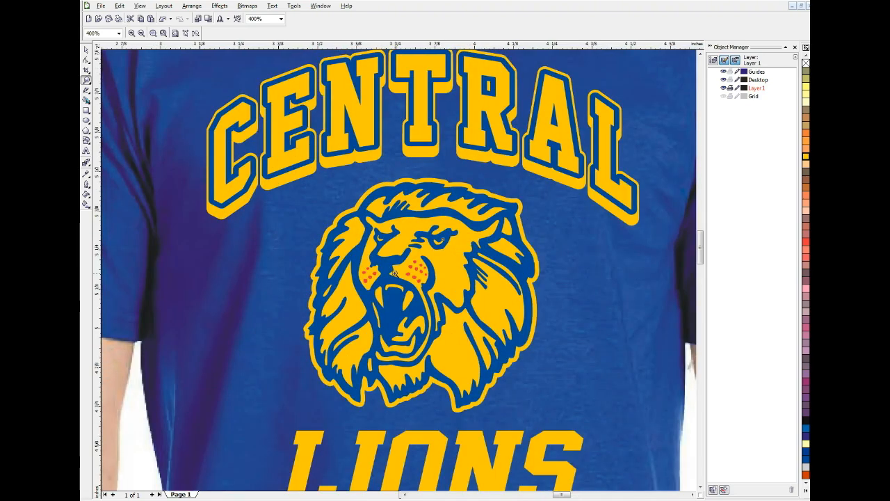
{"action": "left_click", "coordinate": [394, 274]}
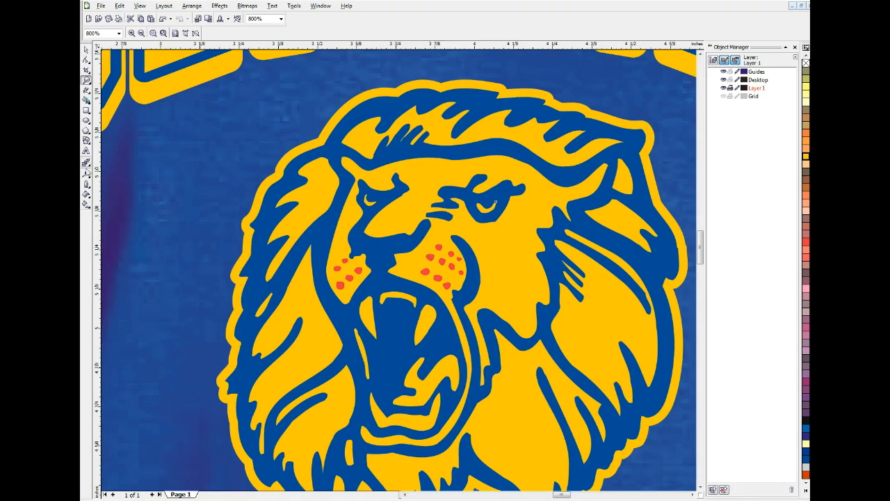
{"action": "left_click", "coordinate": [86, 174]}
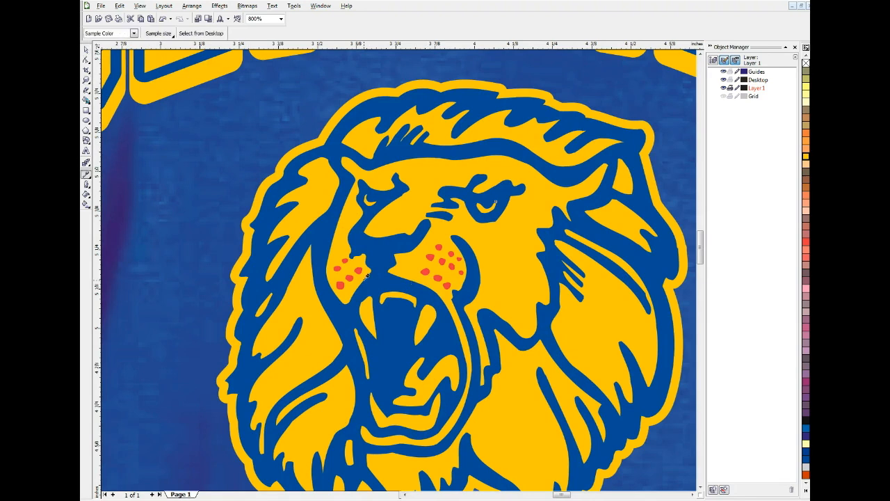
{"action": "left_click", "coordinate": [389, 283]}
{"action": "left_click", "coordinate": [344, 261]}
{"action": "left_click", "coordinate": [338, 269]}
{"action": "left_click", "coordinate": [338, 285]}
{"action": "left_click", "coordinate": [349, 271]}
{"action": "left_click", "coordinate": [358, 270]}
- Apply the sampled blue to each red whisker dot on the lion's right cheek as seen
{"action": "left_click", "coordinate": [435, 246]}
{"action": "left_click", "coordinate": [428, 257]}
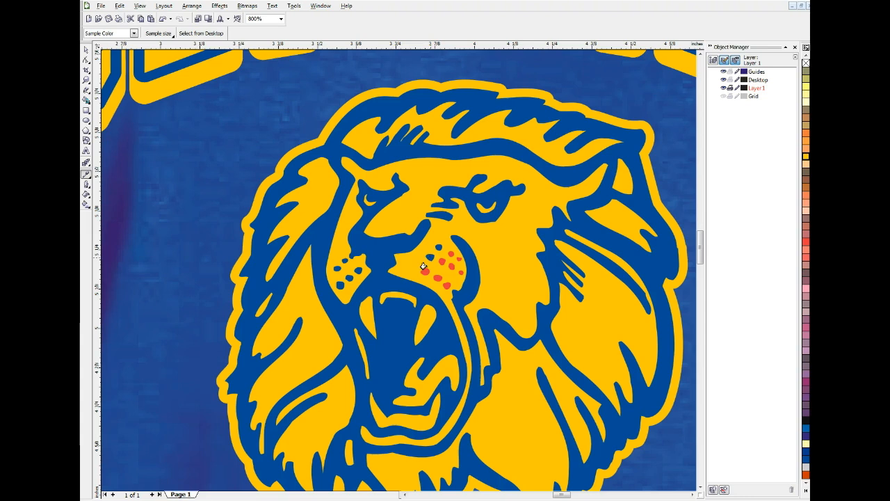
{"action": "left_click", "coordinate": [424, 271]}
{"action": "left_click", "coordinate": [438, 279]}
{"action": "left_click", "coordinate": [445, 284]}
{"action": "left_click", "coordinate": [440, 261]}
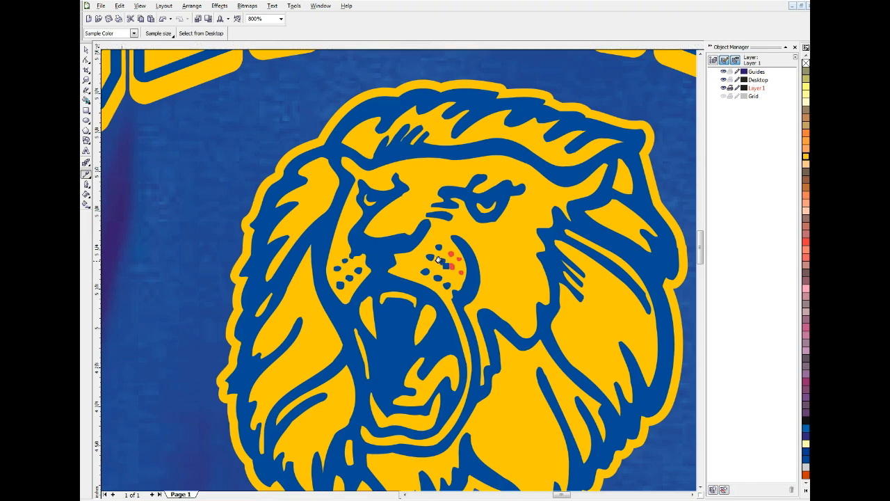
{"action": "left_click", "coordinate": [449, 267]}
{"action": "left_click", "coordinate": [449, 255]}
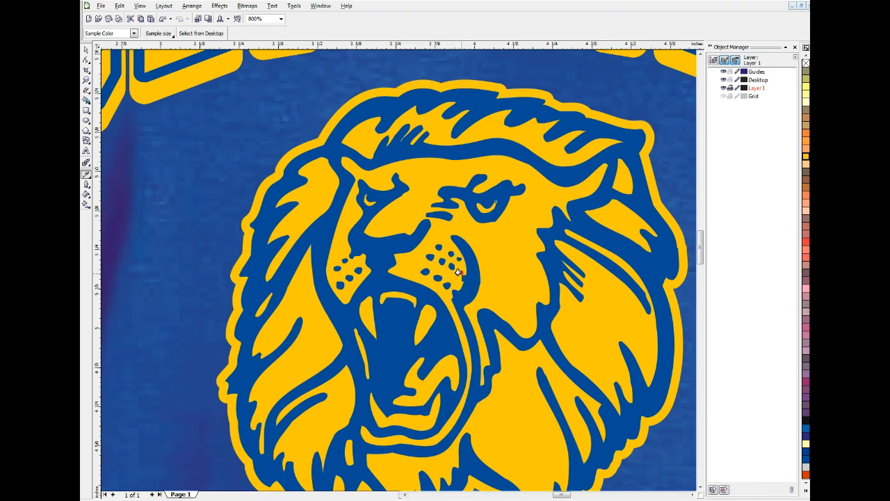
{"action": "left_click", "coordinate": [458, 272]}
- Review the recoloured CENTRAL LIONS graphic on the whole T-shirt mockup
{"action": "scroll", "coordinate": [490, 190], "scroll_direction": "down", "scroll_amount": 1}
{"action": "scroll", "coordinate": [402, 265], "scroll_direction": "down", "scroll_amount": 1}
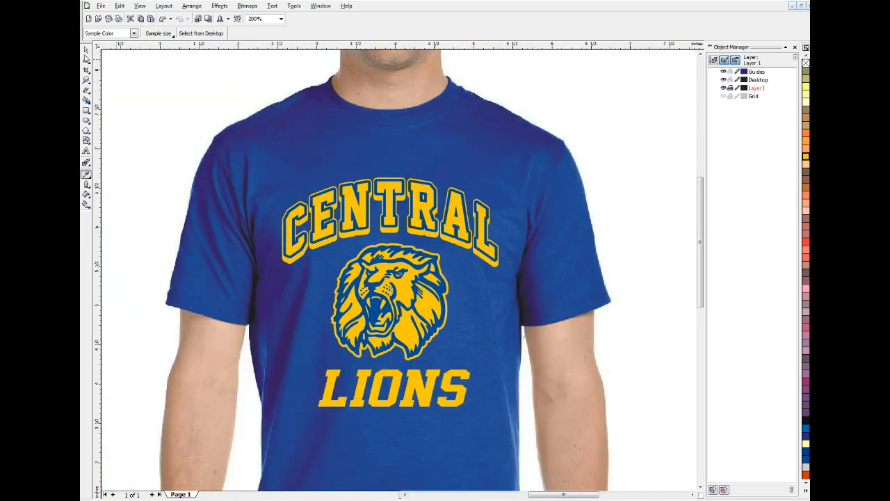
{"action": "left_click", "coordinate": [86, 50]}
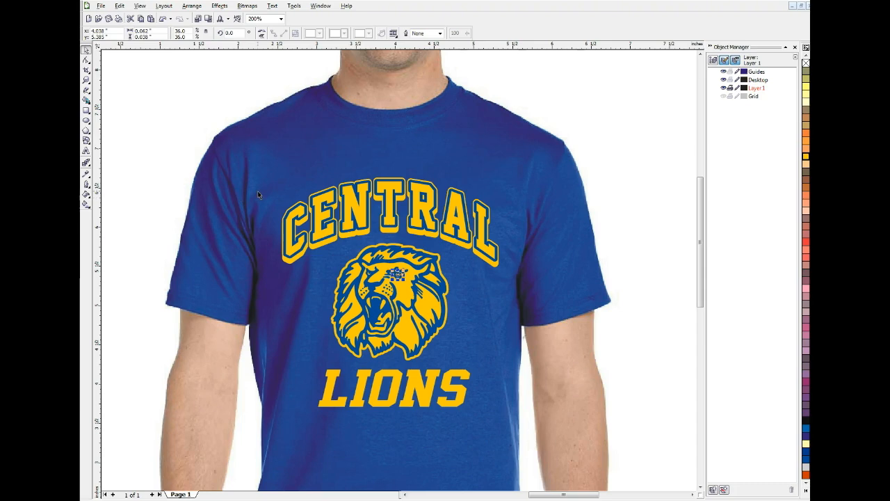
{"action": "scroll", "coordinate": [258, 191], "scroll_direction": "down", "scroll_amount": 1}
{"action": "left_click_drag", "start_coordinate": [513, 496], "coordinate": [530, 497]}
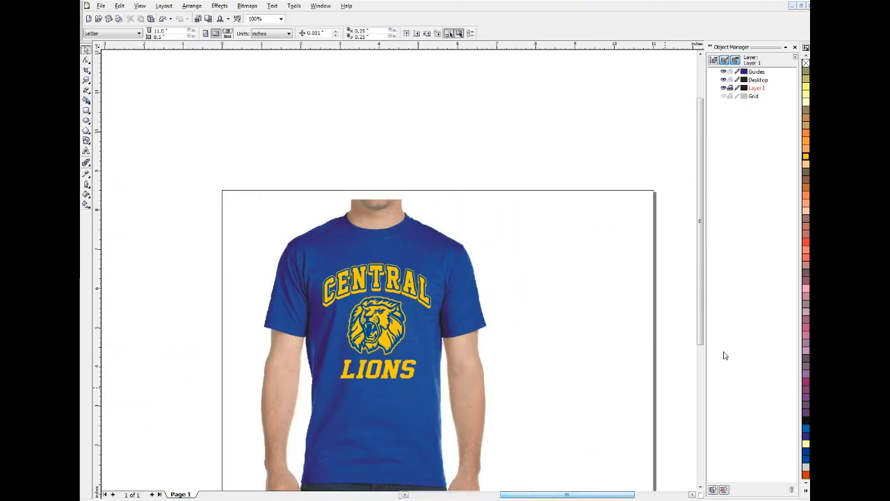
{"action": "left_click_drag", "start_coordinate": [703, 247], "coordinate": [702, 260]}
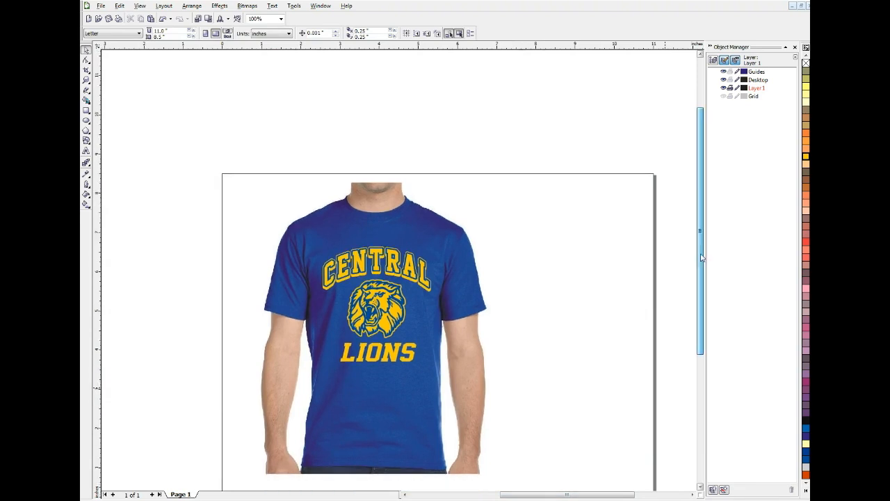